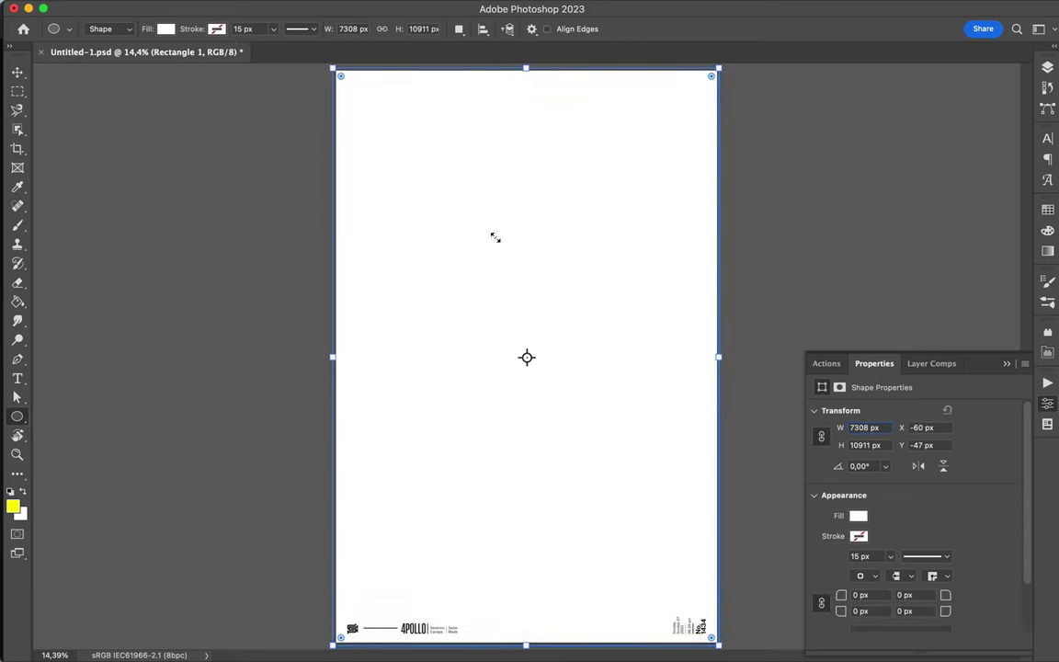
Shrink the rectangle into a smaller blue panel and centre it horizontally on the page
key(v)
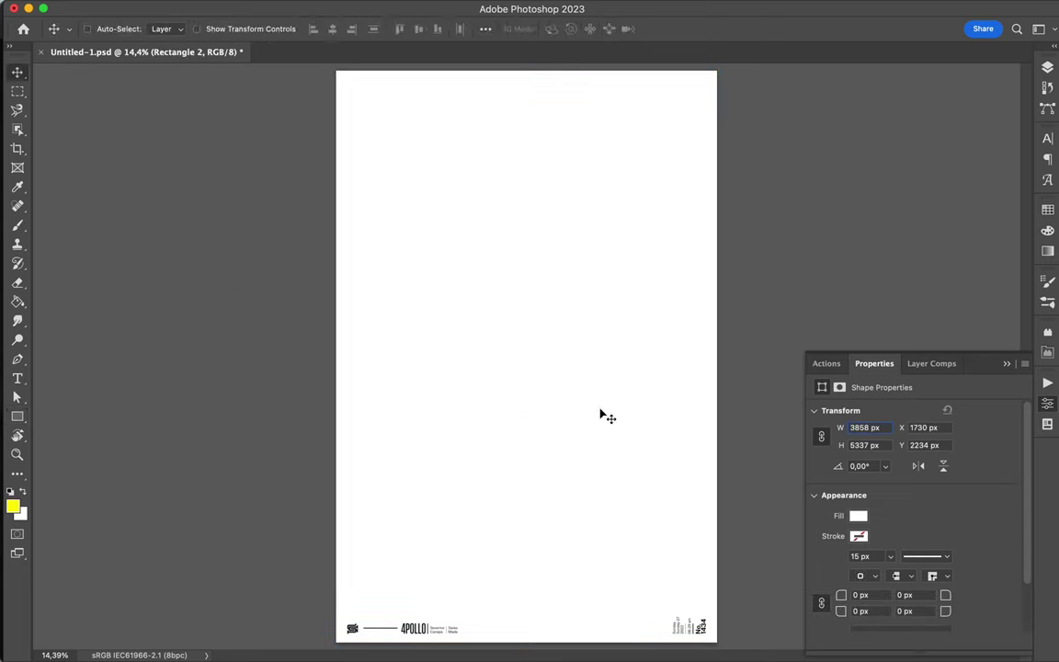
drag(602, 415, 603, 357)
key(a)
click(874, 248)
key(ctrl+t)
drag(427, 411, 416, 449)
key(Return)
click(485, 28)
click(520, 180)
Duplicate the panel as a black copy and Gaussian-blur it as a smart object
click(951, 248)
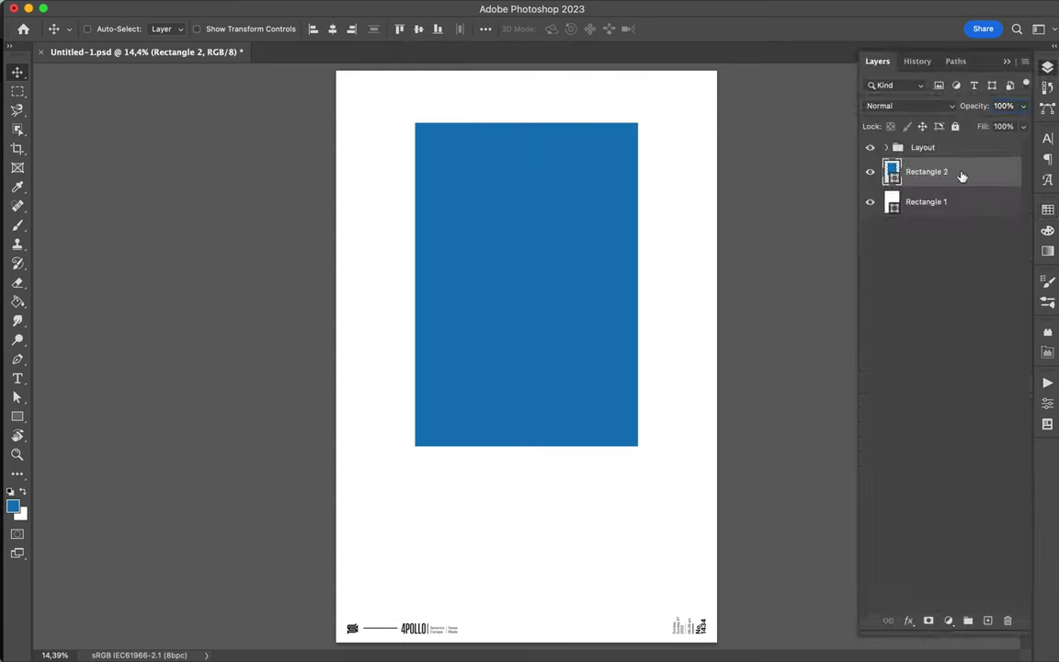
key(ctrl+j)
key(a)
click(341, 8)
click(608, 253)
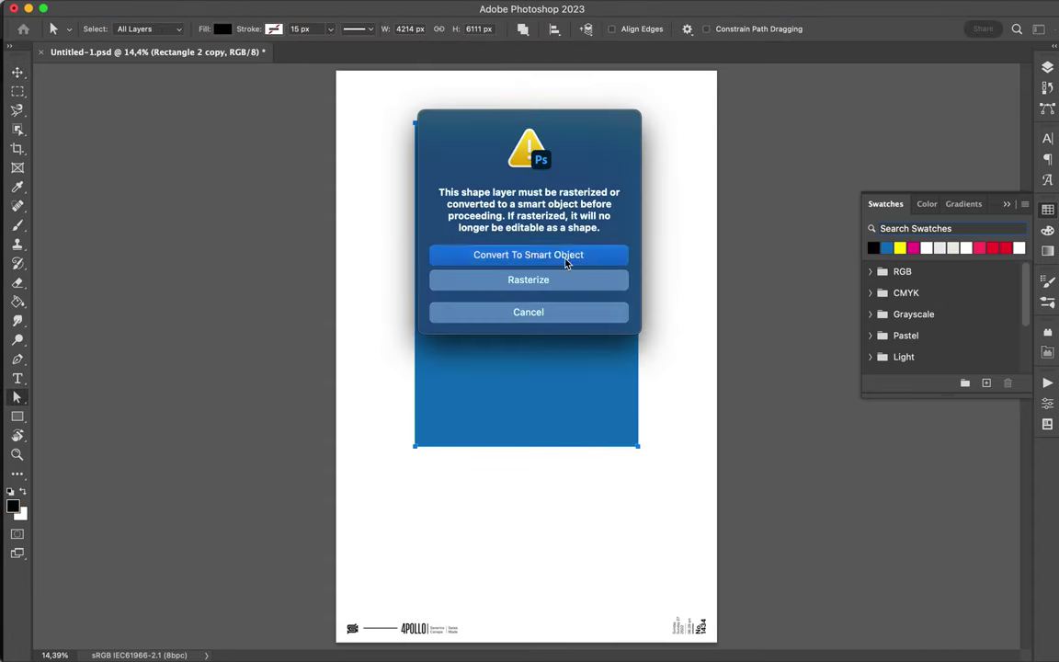
click(575, 266)
drag(859, 301, 870, 301)
click(960, 104)
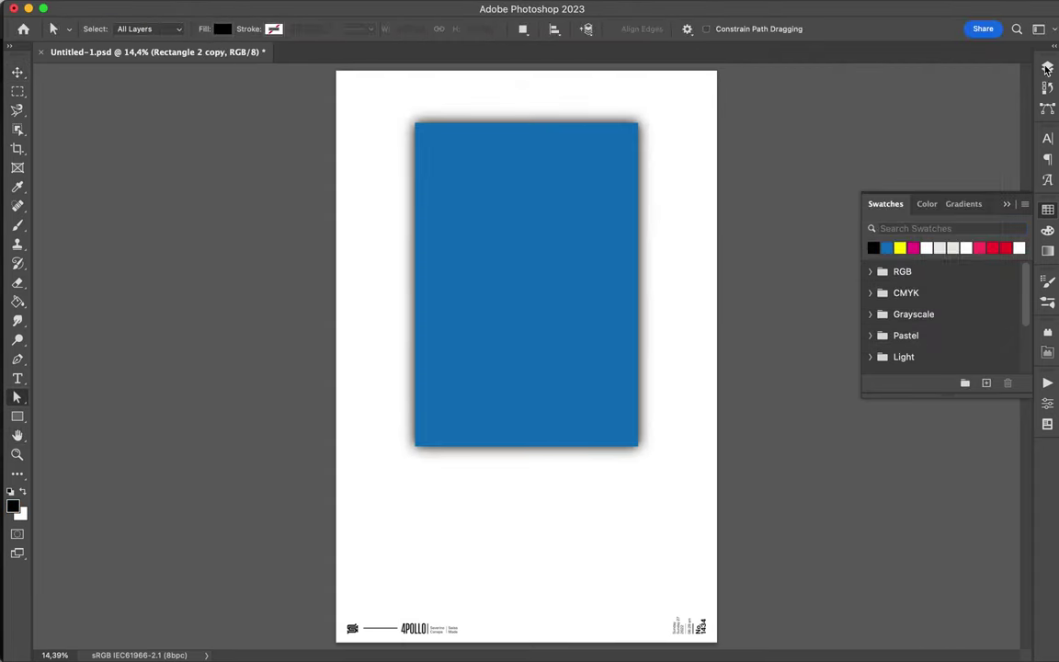
Set the black shadow copy to Multiply blending with 60% fill
key(F7)
text(60)
key(Return)
click(910, 106)
Copy a geometric shape from Illustrator and paste it into the poster
click(912, 156)
click(517, 639)
key(super+c)
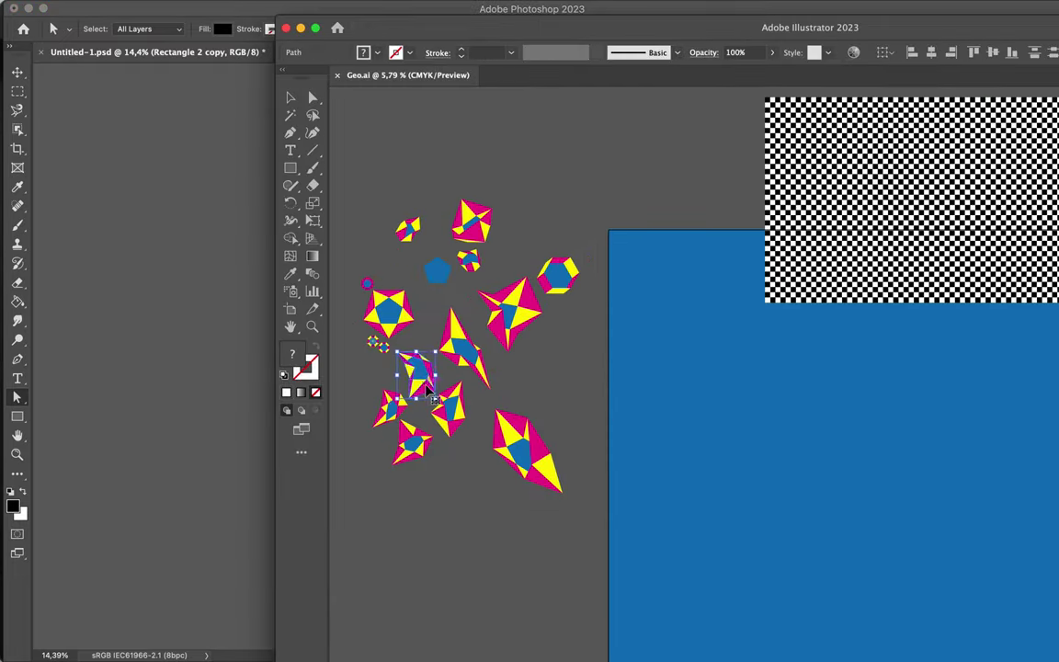
key(super+Tab)
key(super+v)
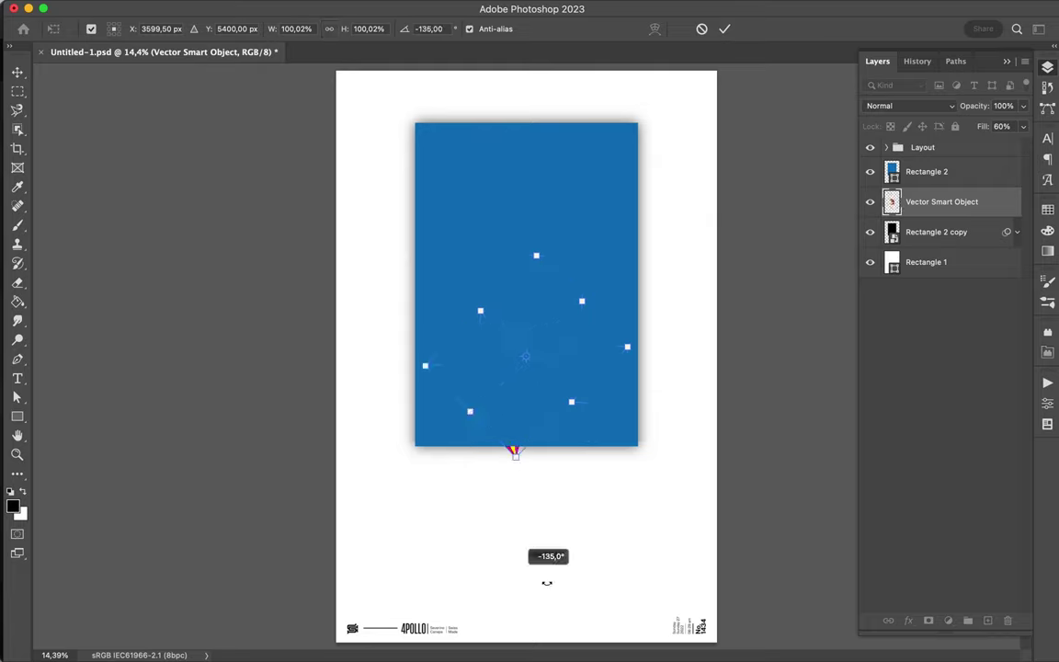
Swap the pasted art for another Illustrator shape, rotated and scaled over the panel's lower left
key(Return)
key(BackSpace)
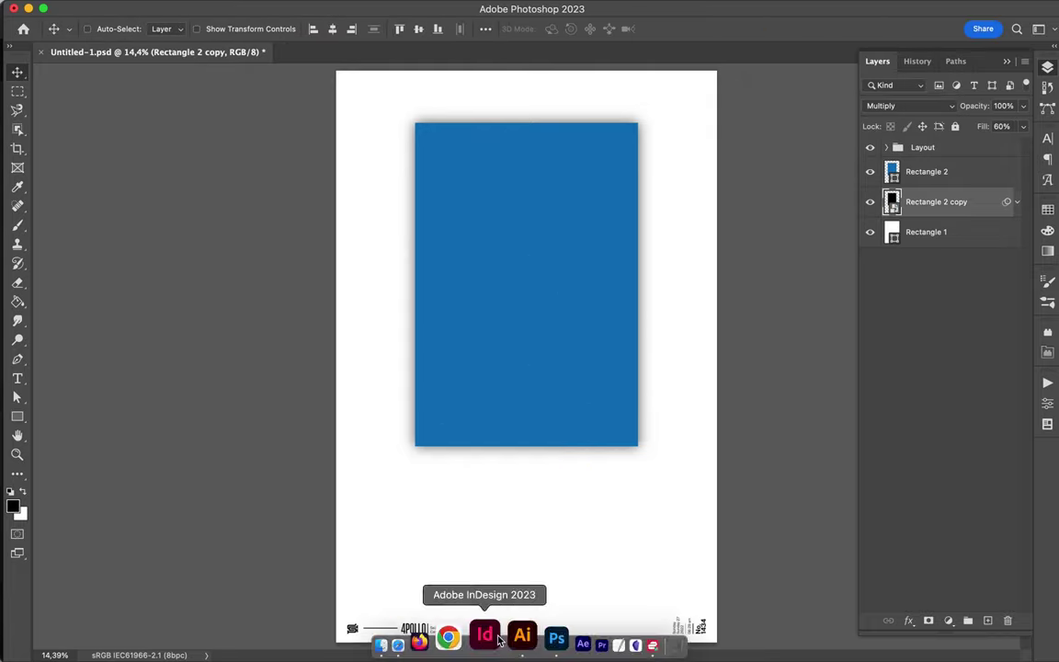
click(522, 634)
key(super+c)
click(257, 333)
key(super+v)
mouse_move(485, 461)
mouse_down()
mouse_move(450, 548)
mouse_move(471, 403)
mouse_up()
key(Return)
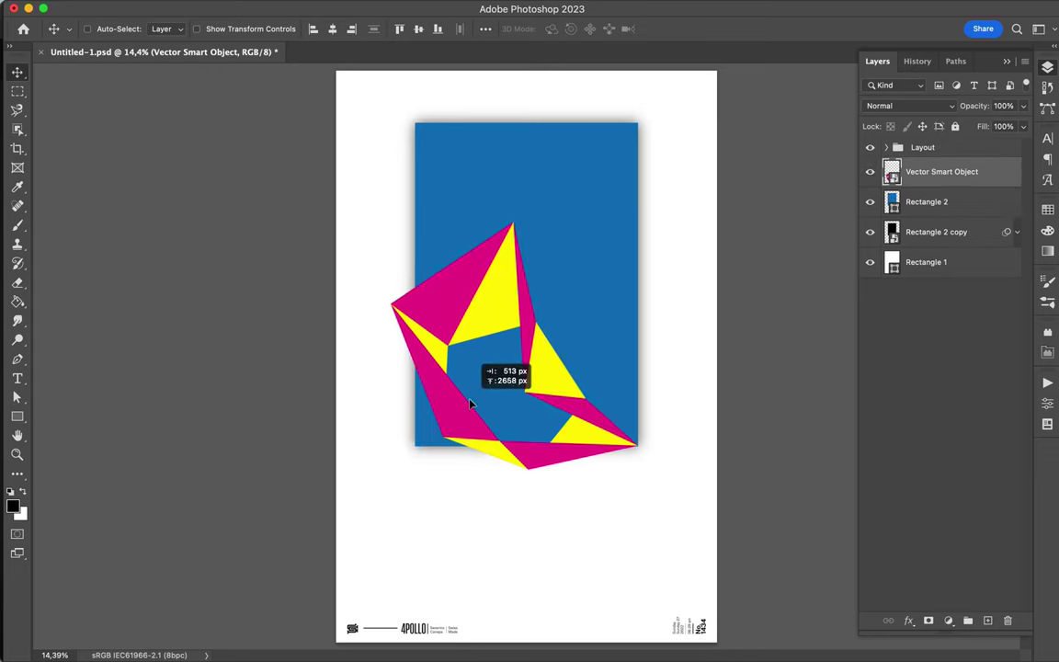
Load the shape's outline as a selection and add a new empty layer beneath it
super+click(892, 171)
click(932, 210)
key(super+shift+alt+n)
key(b)
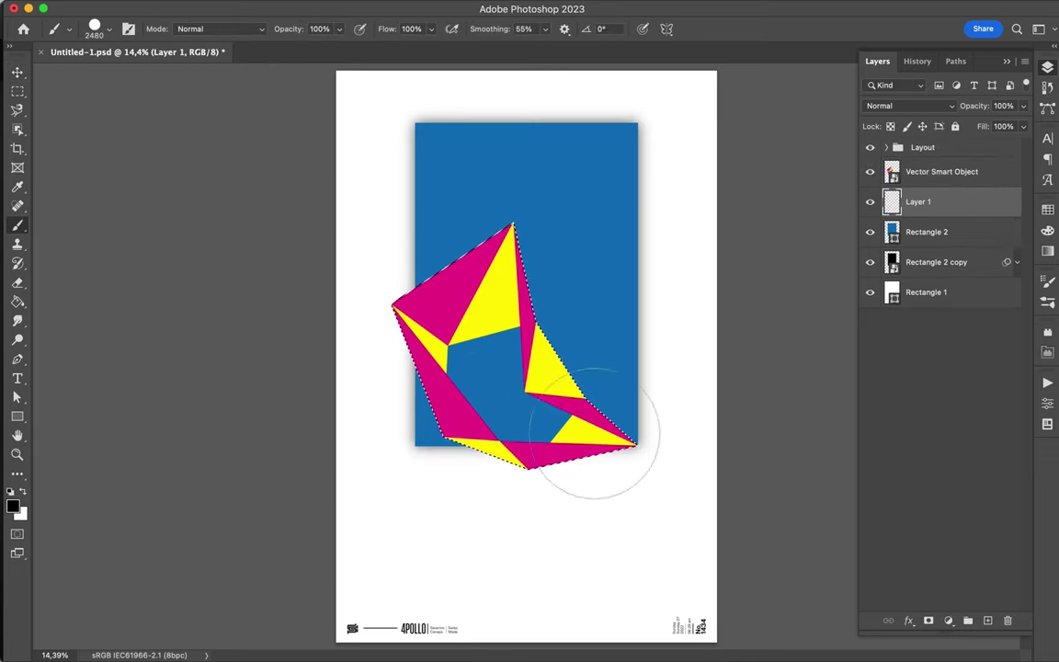
Paint the selection black, blur it, and set it to Multiply at about 60% fill
click(341, 7)
click(352, 29)
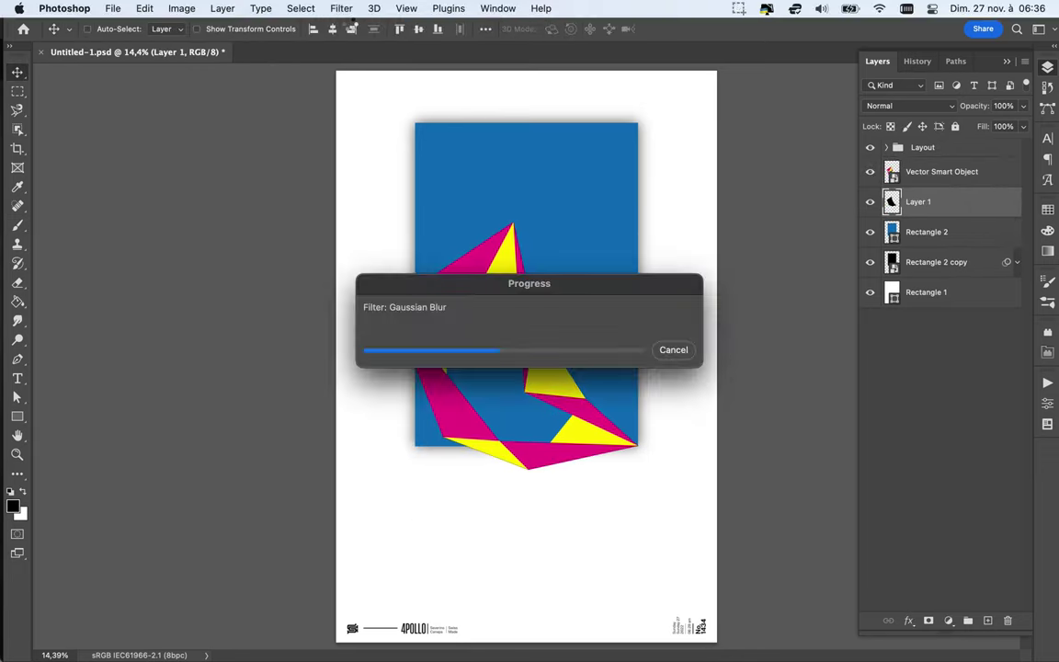
click(910, 106)
click(936, 156)
click(1023, 126)
drag(1023, 147, 1002, 147)
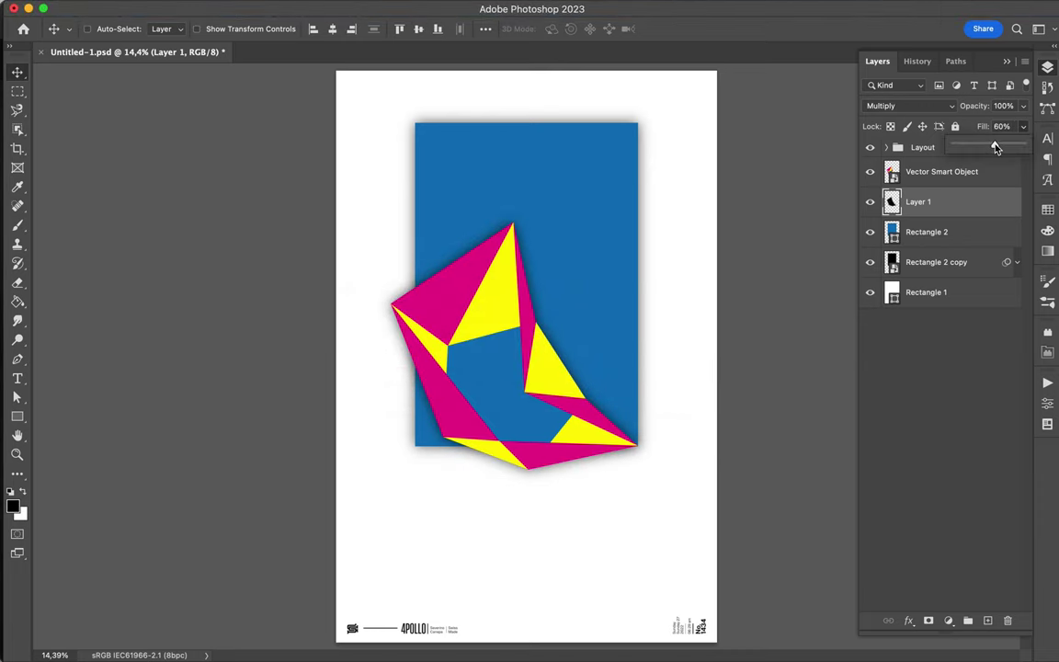
Select the geometric shape and its shadow together and free-transform them as one
scroll(626, 502, up, 5)
scroll(627, 504, up, 5)
scroll(626, 504, down, 3)
shift+super+click(593, 355)
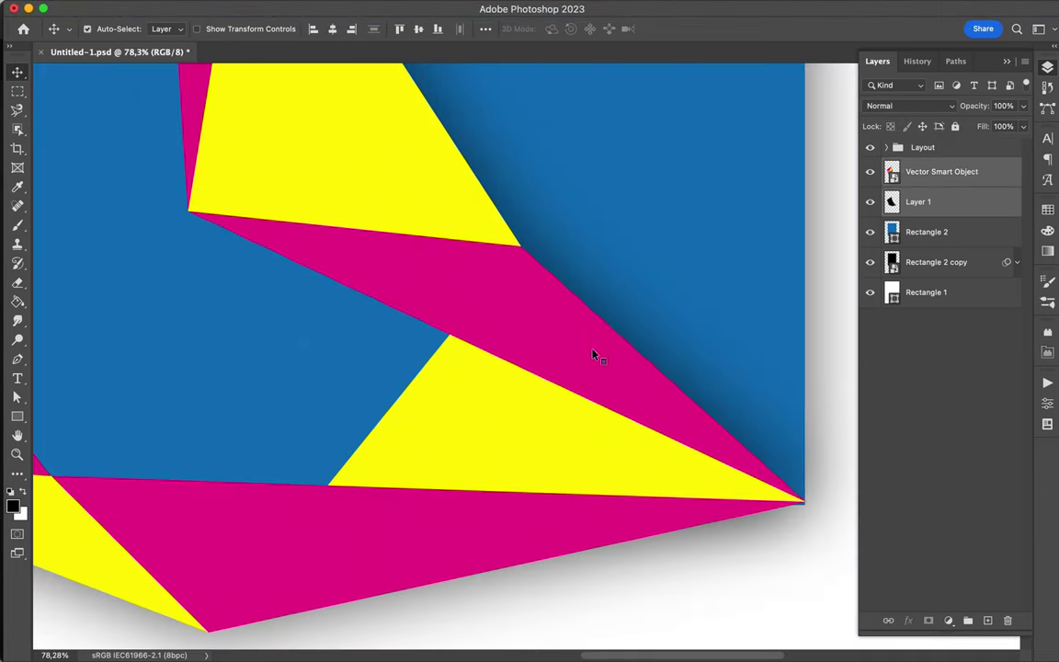
key(super+0)
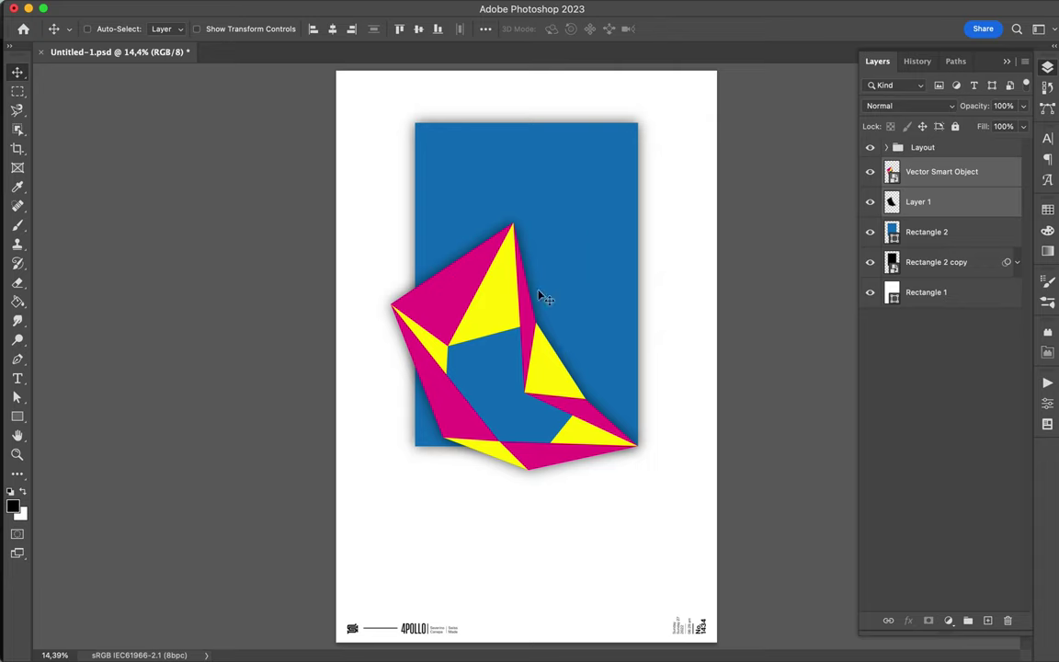
key(super+t)
key(Return)
scroll(477, 327, up, 5)
Select the geometric shape layer and switch to the Polygonal Lasso, dropping a stray selection
click(473, 317)
scroll(473, 317, up, 2)
key(l)
scroll(233, 184, up, 3)
scroll(251, 208, up, 2)
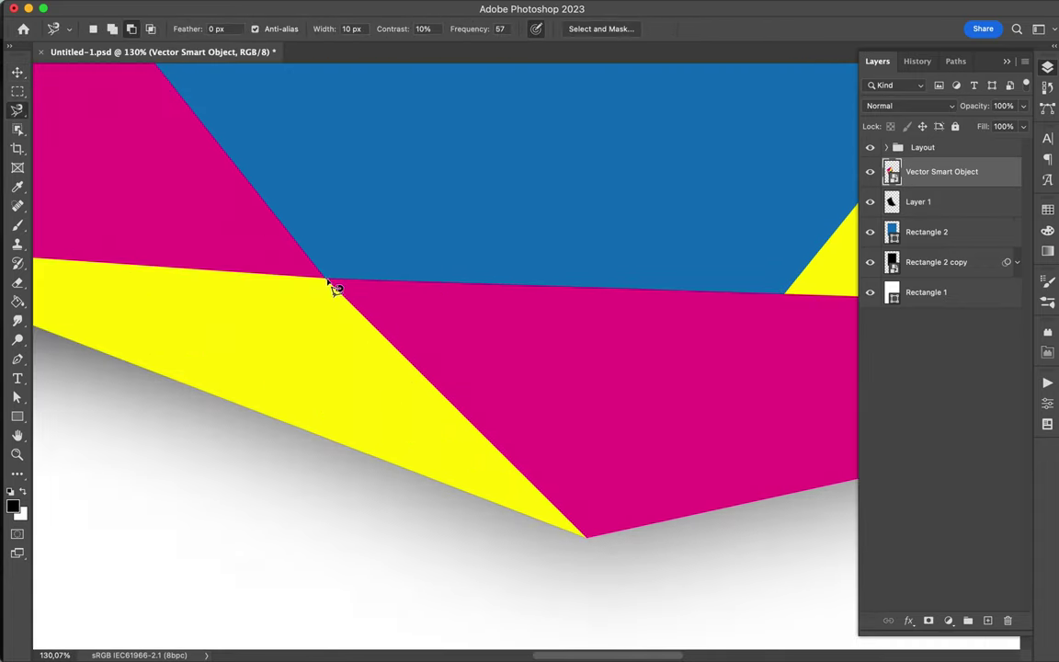
drag(331, 289, 267, 244)
right_click(18, 110)
click(64, 96)
scroll(473, 380, down, 5)
Start the shadow polygon at the shape's corner and on the white background
click(472, 379)
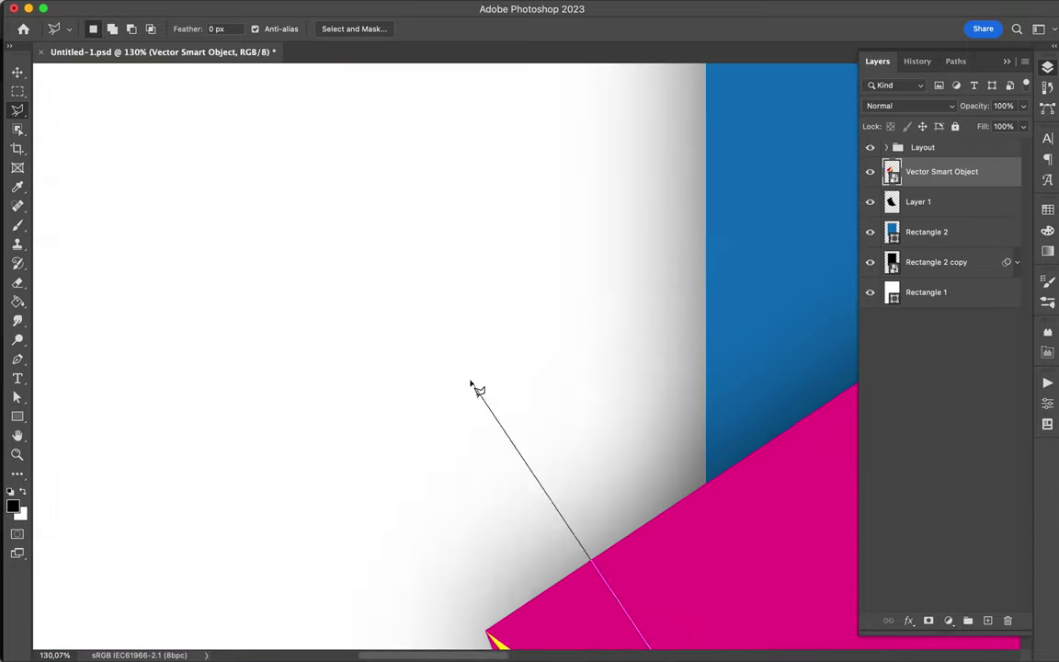
scroll(472, 386, up, 3)
scroll(411, 281, down, 3)
scroll(423, 414, down, 5)
click(437, 567)
scroll(551, 588, right, 3)
scroll(340, 404, up, 3)
scroll(230, 355, up, 3)
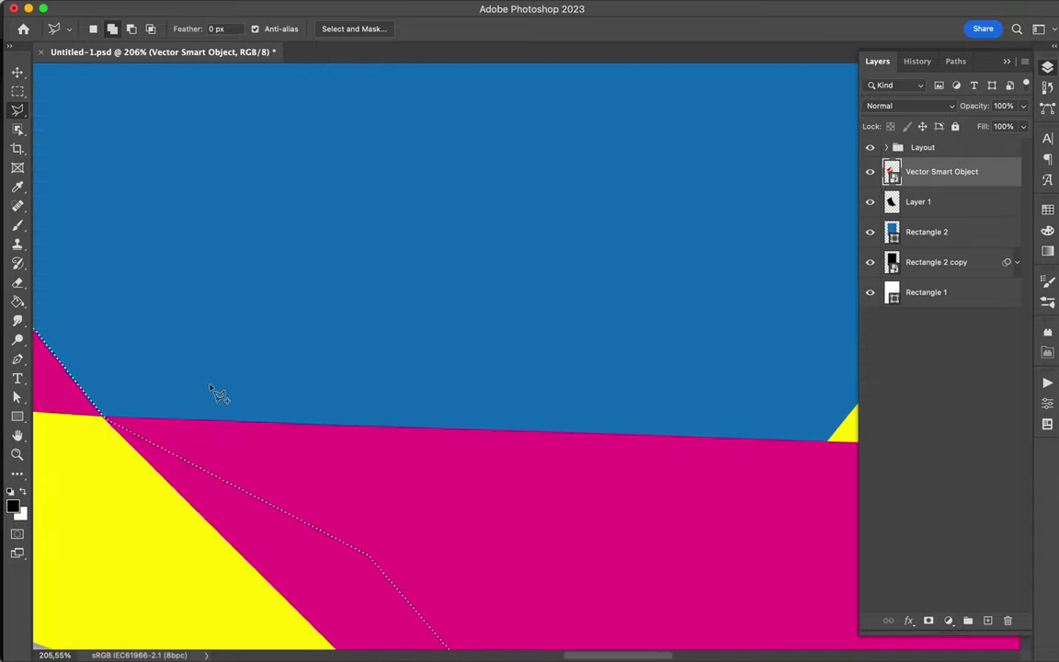
scroll(460, 487, right, 10)
scroll(754, 478, right, 5)
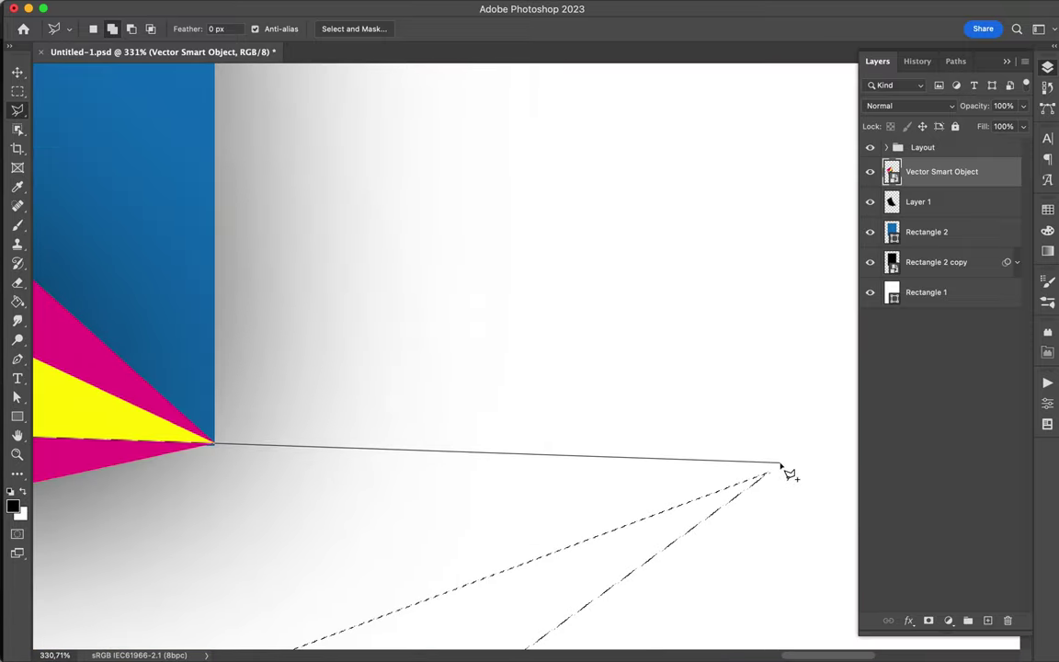
scroll(788, 473, left, 10)
scroll(540, 457, up, 5)
Add the remaining corners at the panel's corner and around, closing the shadow outline
click(170, 426)
scroll(170, 426, down, 5)
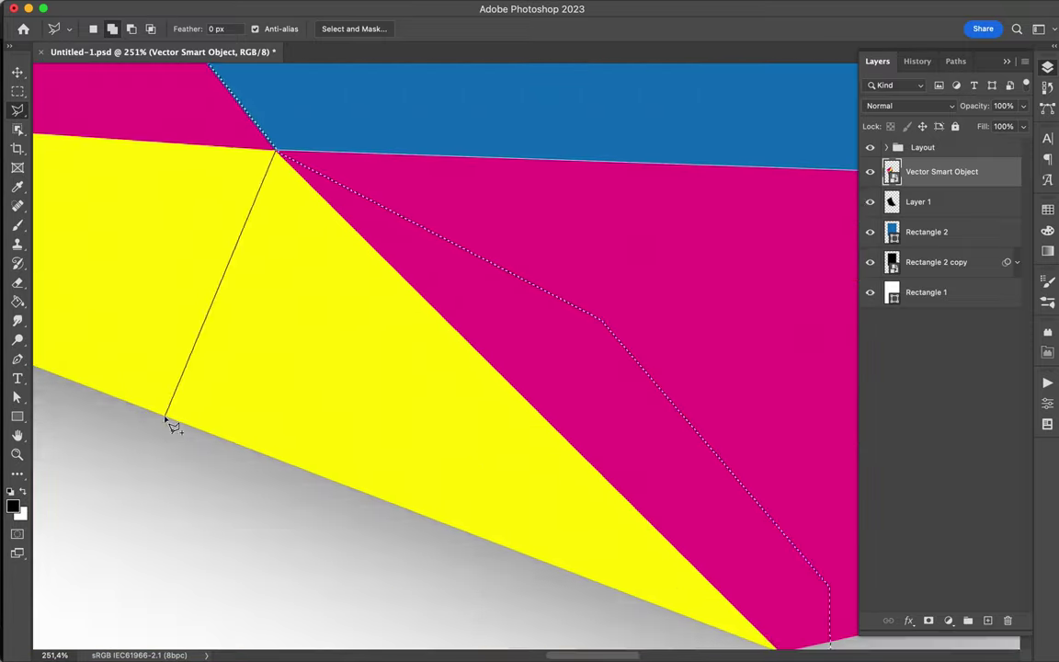
scroll(168, 433, left, 3)
click(107, 543)
scroll(426, 581, right, 5)
click(785, 544)
click(780, 461)
click(698, 351)
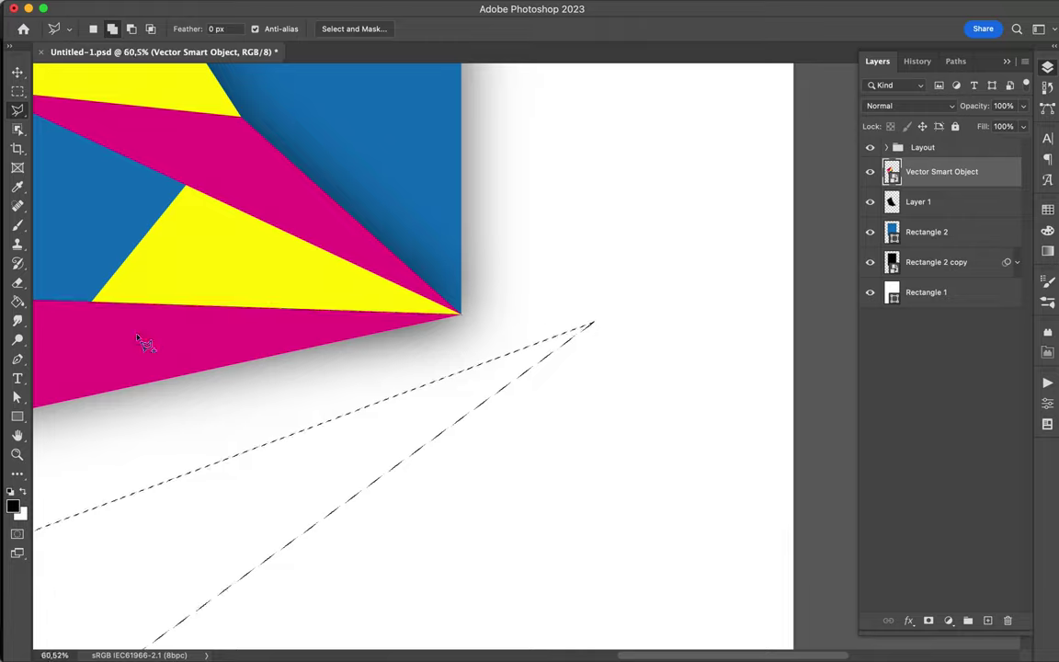
Subtract the geometric shape's edge area from the shadow selection
scroll(678, 371, up, 5)
scroll(144, 253, up, 5)
scroll(165, 262, up, 5)
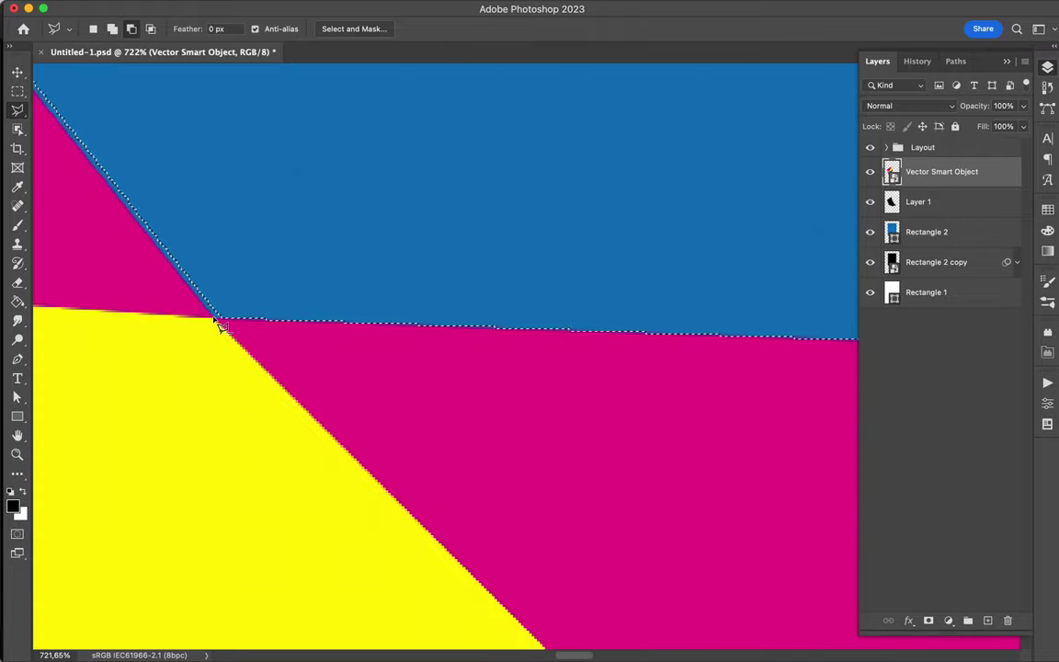
click(220, 326)
scroll(220, 326, up, 10)
scroll(224, 130, left, 5)
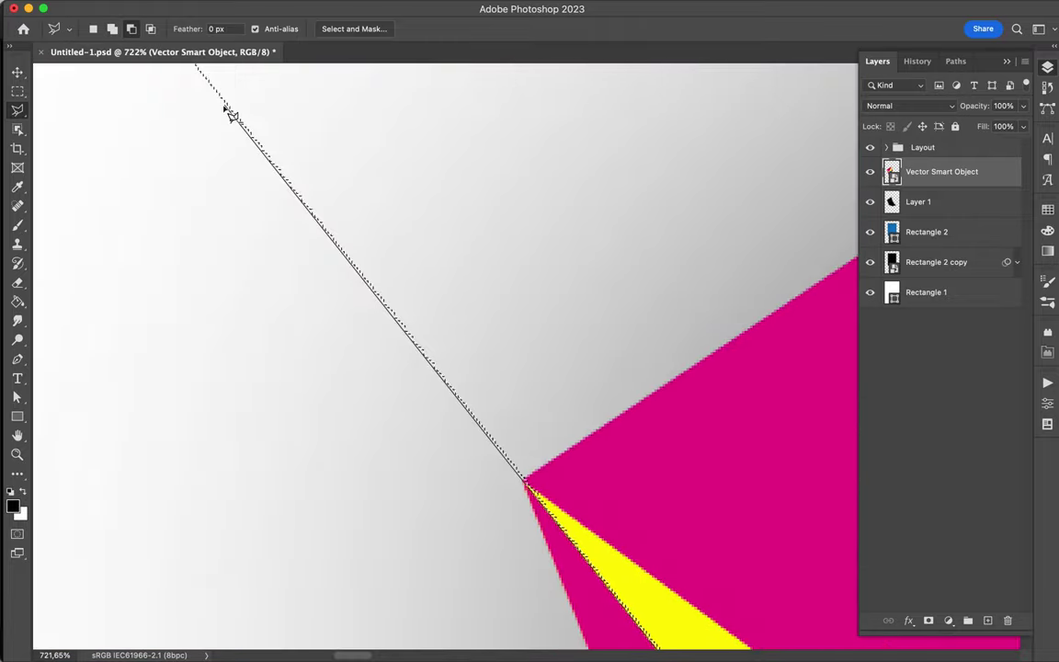
scroll(229, 112, up, 5)
click(229, 111)
scroll(552, 230, right, 5)
scroll(632, 276, right, 5)
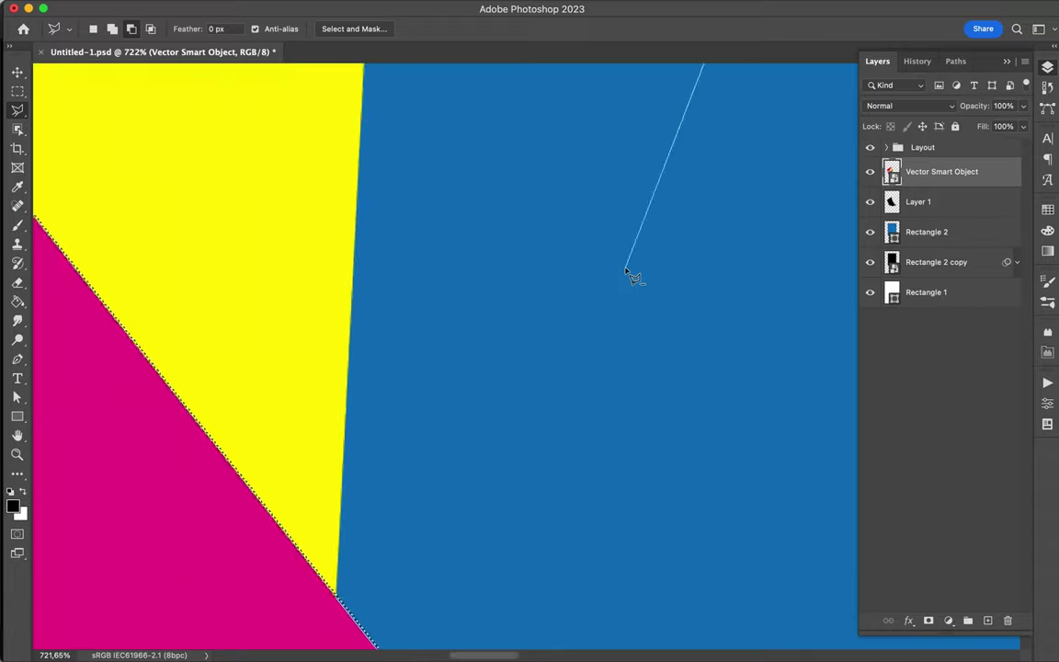
scroll(630, 276, down, 5)
scroll(492, 272, down, 5)
Fill the selection black on new Layer 2, hide that layer, and add Layer 3
key(Return)
scroll(496, 279, down, 5)
key(shift+ctrl+alt+n)
key(g)
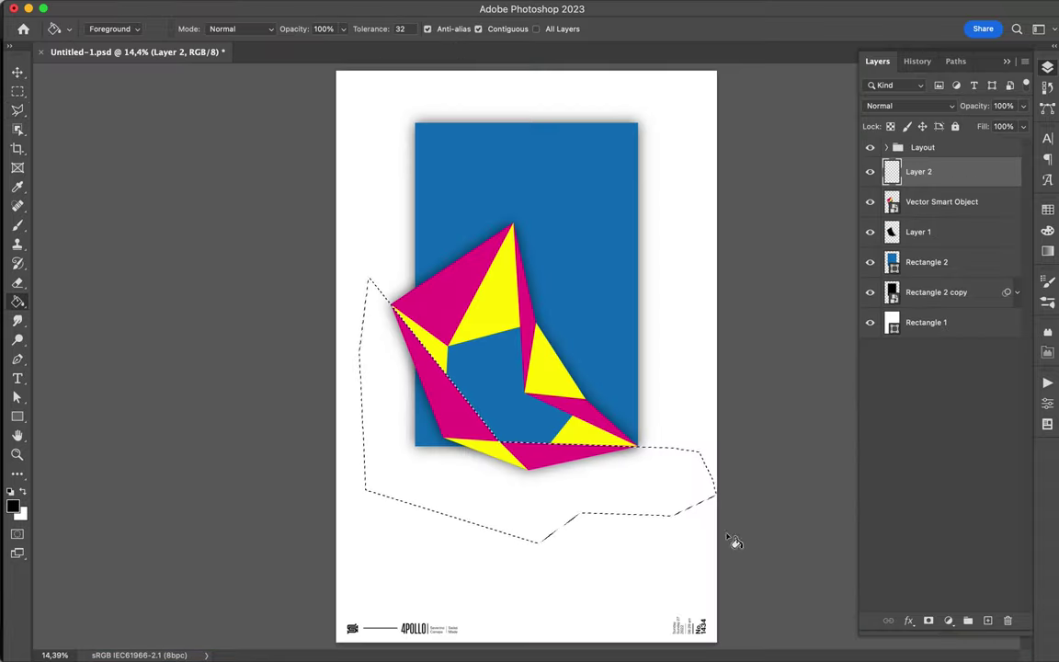
click(412, 439)
scroll(568, 284, up, 2)
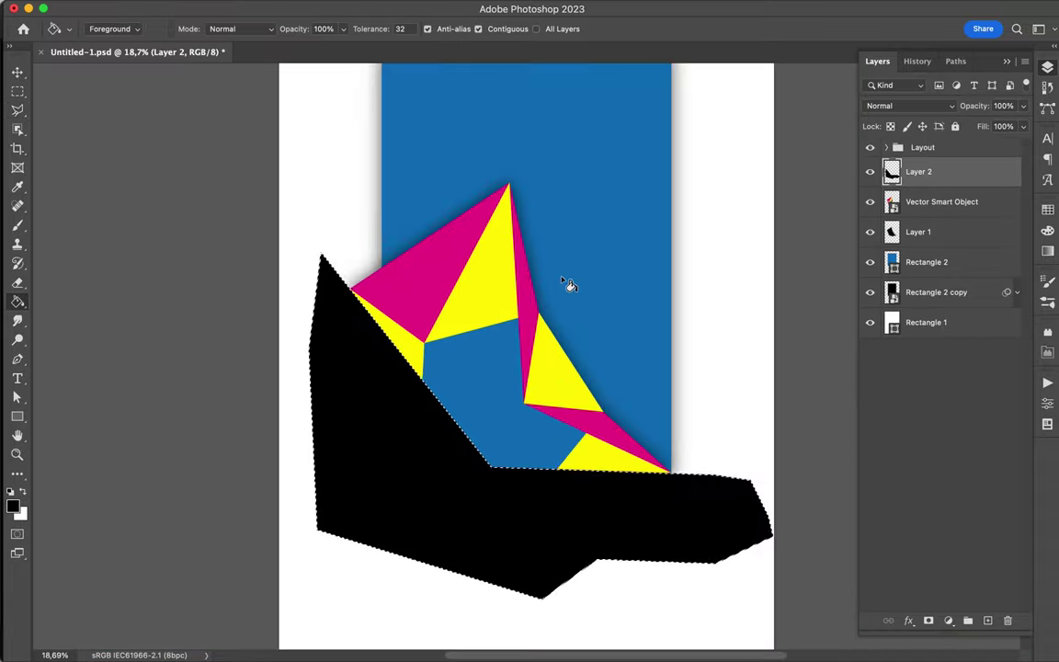
scroll(568, 284, up, 2)
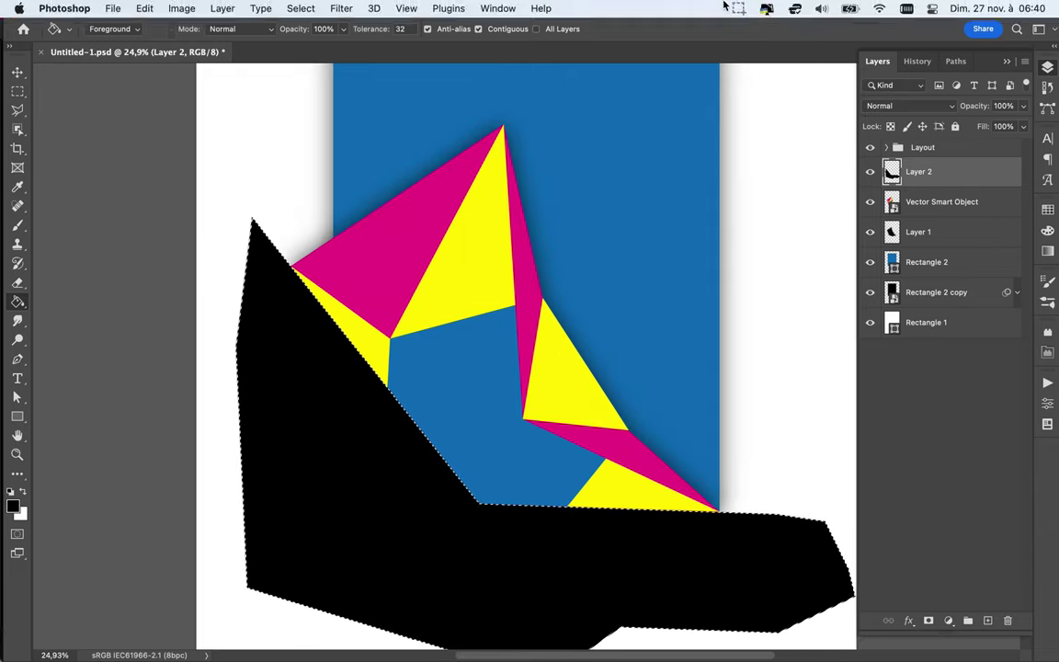
key(v)
click(870, 171)
key(shift+ctrl+alt+n)
Outline a polygon in Add mode over the blue area right of the shape
key(m)
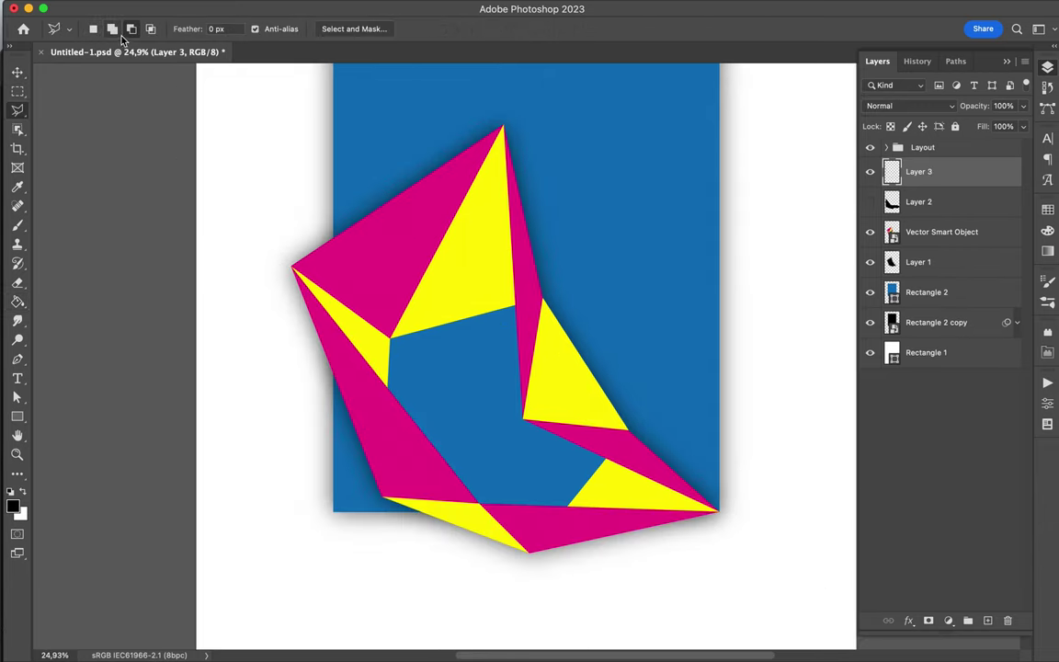
click(112, 28)
scroll(743, 468, up, 5)
scroll(531, 506, up, 3)
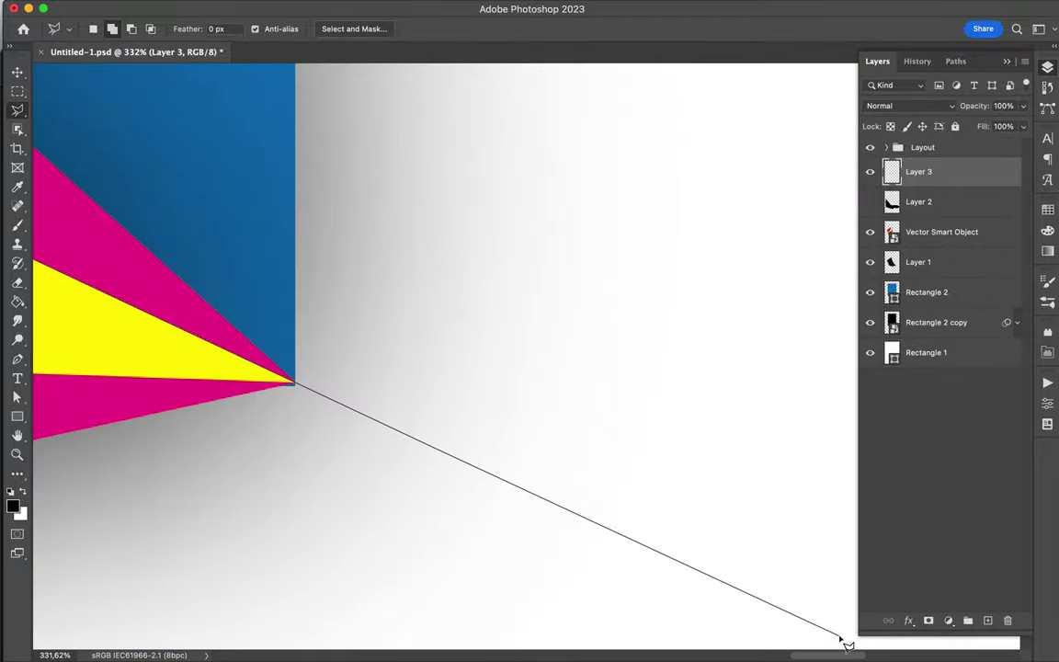
click(802, 592)
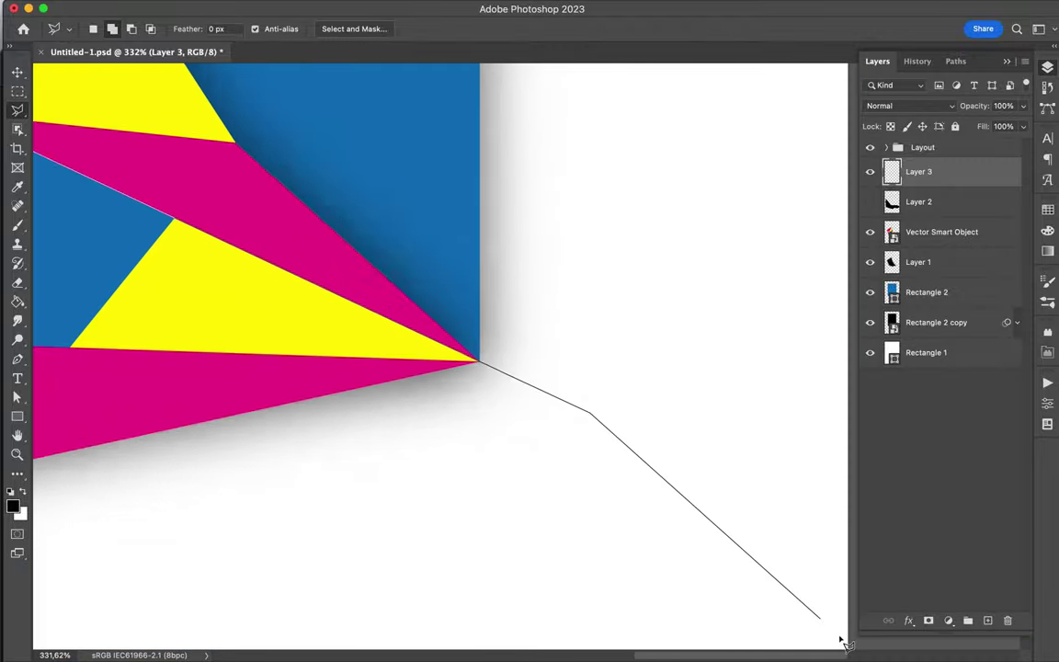
click(615, 198)
click(261, 165)
click(156, 221)
Fill the polygon selection black on Layer 3 and add a fresh empty layer above
scroll(82, 543, up, 5)
scroll(83, 544, up, 3)
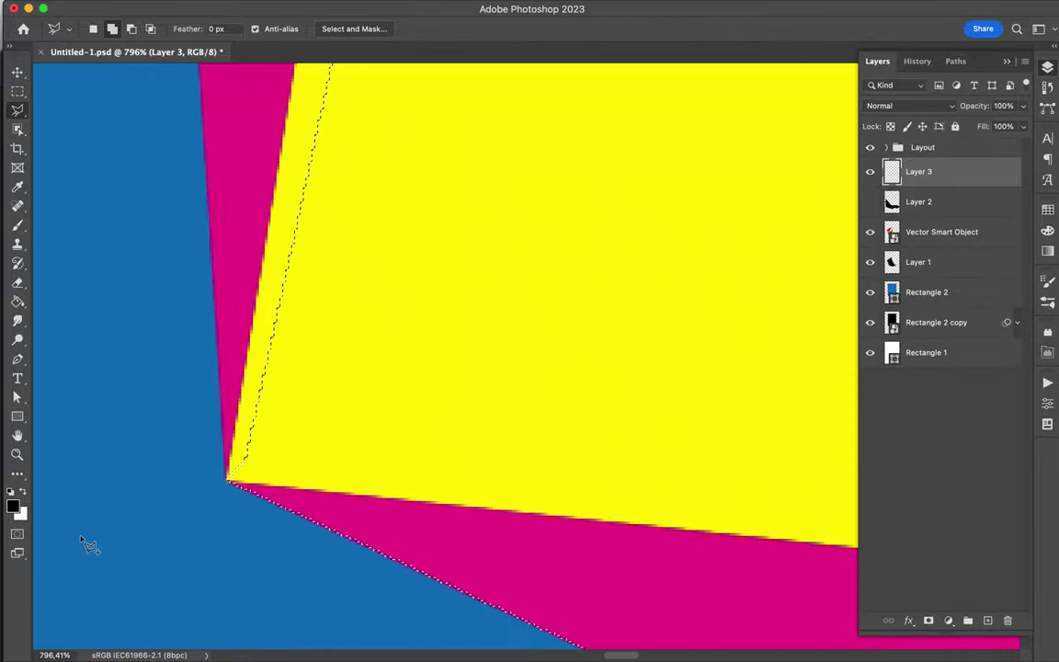
scroll(236, 241, up, 5)
scroll(237, 241, right, 10)
scroll(260, 166, down, 5)
scroll(260, 166, left, 3)
scroll(448, 94, down, 5)
scroll(449, 95, left, 3)
scroll(430, 229, down, 5)
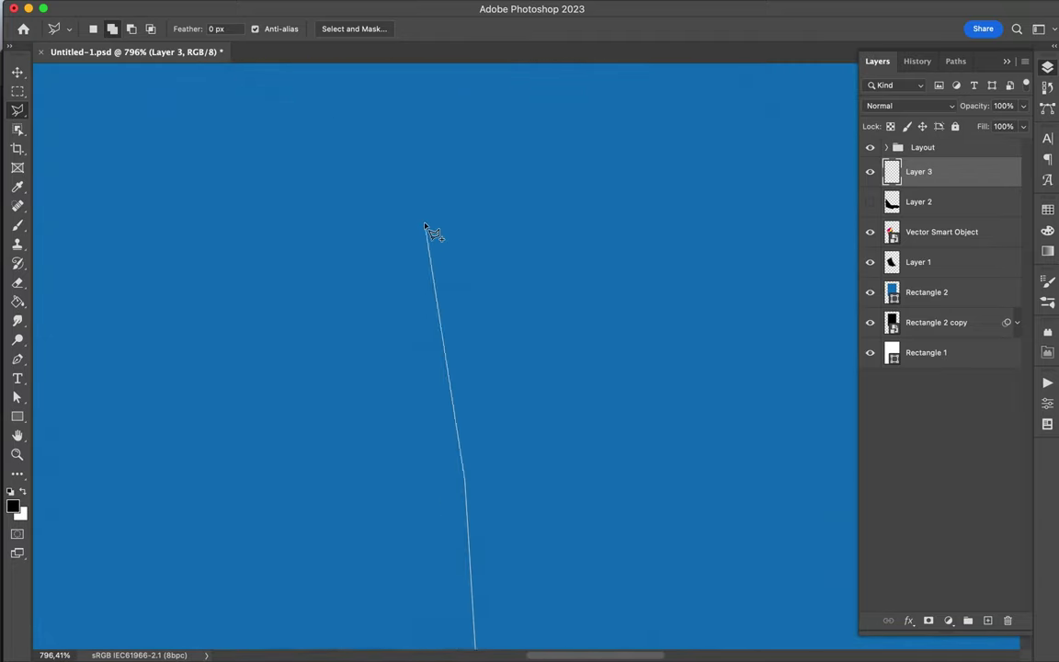
scroll(442, 225, down, 5)
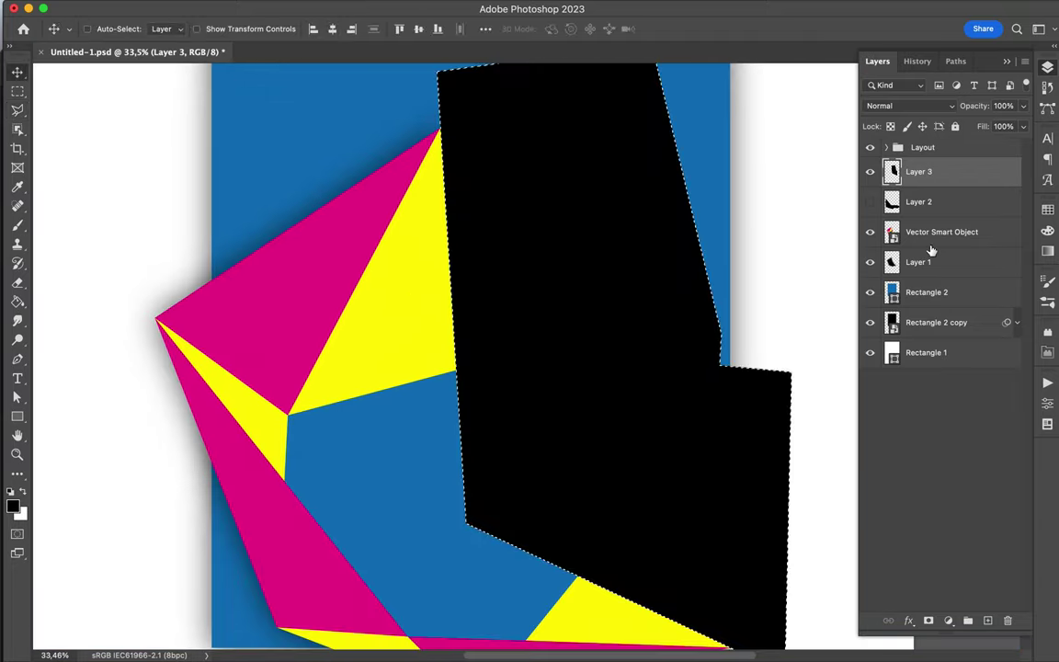
key(ctrl+d)
key(ctrl+shift+alt+n)
Paint soft black brush shadow strokes across the blue panel on a new layer
key(b)
right_click(371, 264)
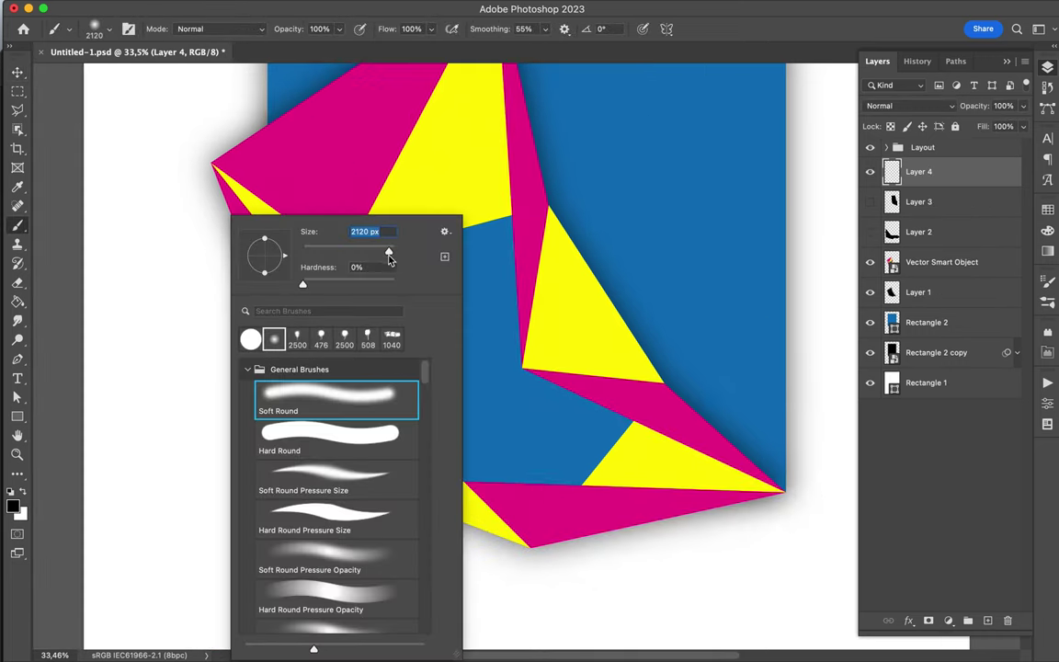
mouse_move(191, 184)
mouse_down()
mouse_move(422, 515)
mouse_move(489, 504)
mouse_move(773, 542)
mouse_up()
scroll(414, 331, up, 3)
mouse_move(446, 64)
mouse_down()
mouse_move(485, 390)
mouse_move(709, 591)
mouse_up()
scroll(709, 591, right, 5)
scroll(377, 299, up, 3)
drag(303, 404, 319, 107)
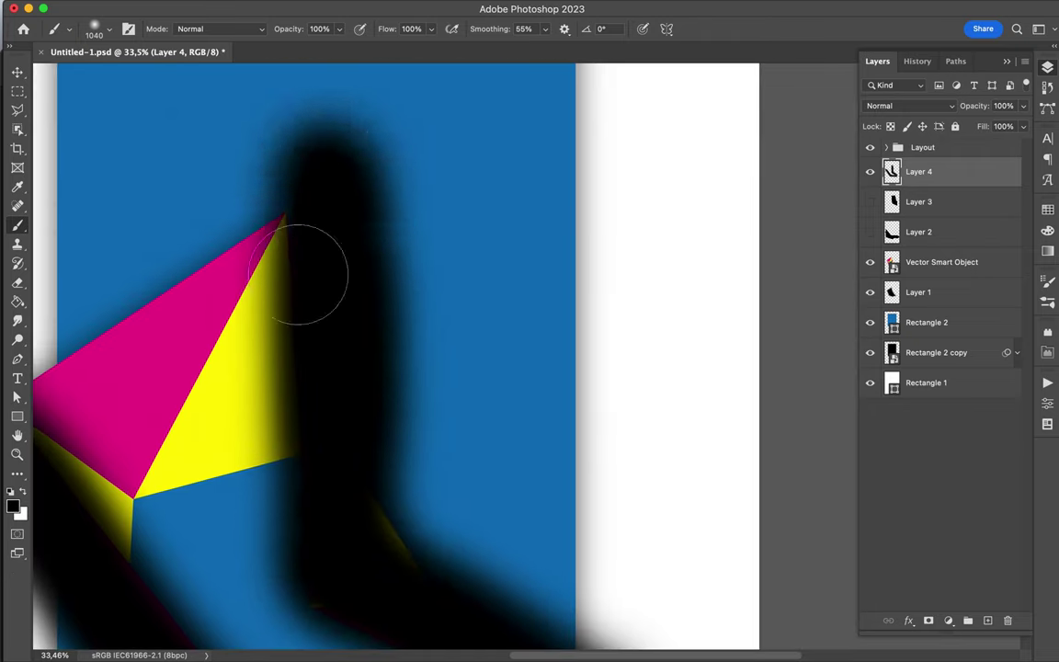
Mask the shadow layer with the black polygon selection so shadows fall behind the shapes
key(ctrl+0)
key(v)
click(870, 201)
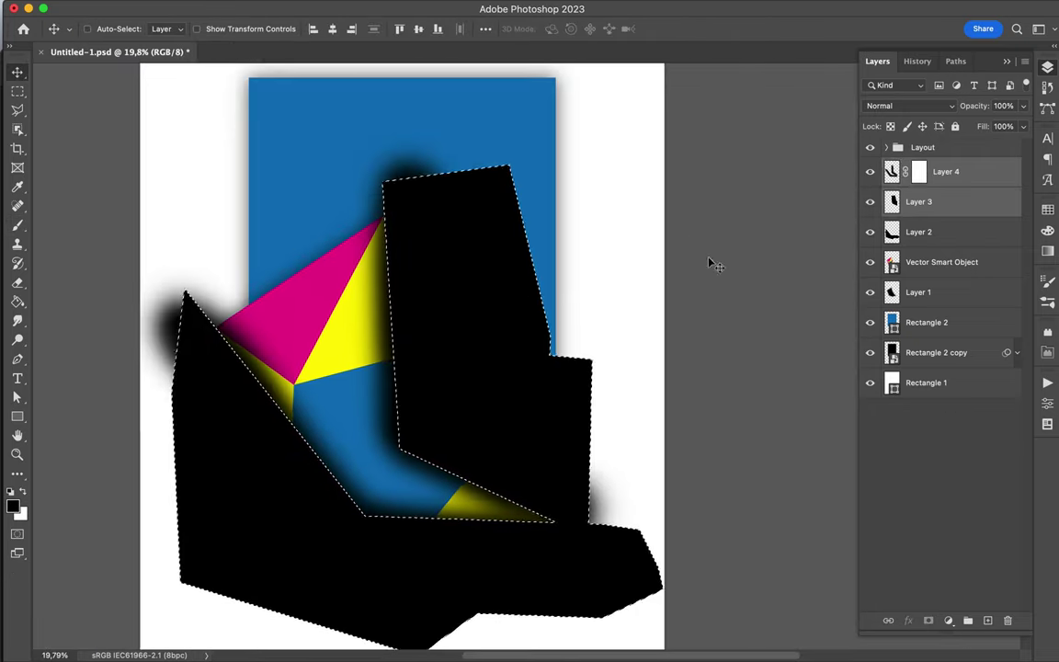
click(929, 621)
key(ctrl+d)
click(870, 202)
click(870, 232)
Set the shadow layer to Multiply blend mode with 48% fill
key(b)
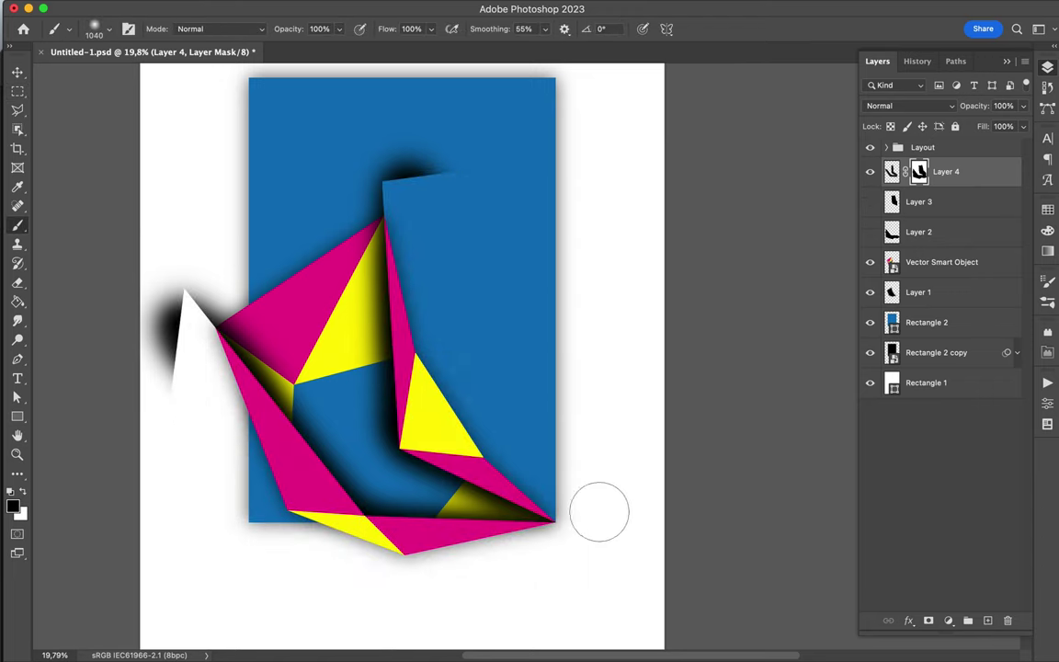
click(908, 106)
click(881, 154)
click(1023, 126)
drag(1023, 145, 988, 149)
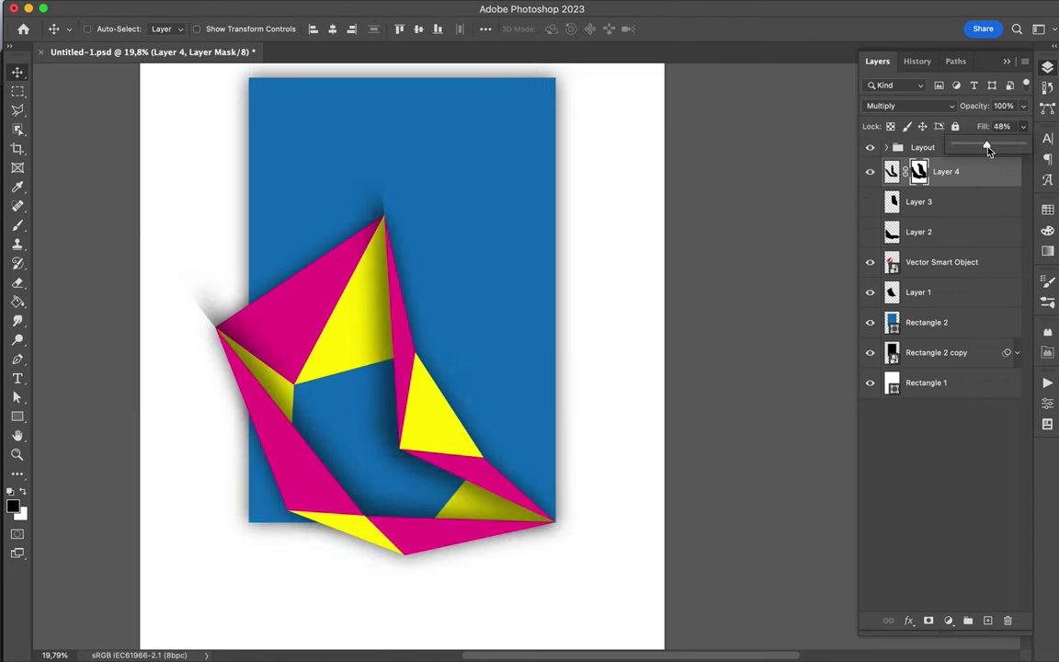
click(501, 639)
Bring in the Illustrator checkerboard and copy a large circle of it to a new layer
mouse_move(588, 198)
mouse_down()
mouse_move(378, 269)
mouse_move(384, 349)
mouse_up()
alt+scroll(438, 334, up, 5)
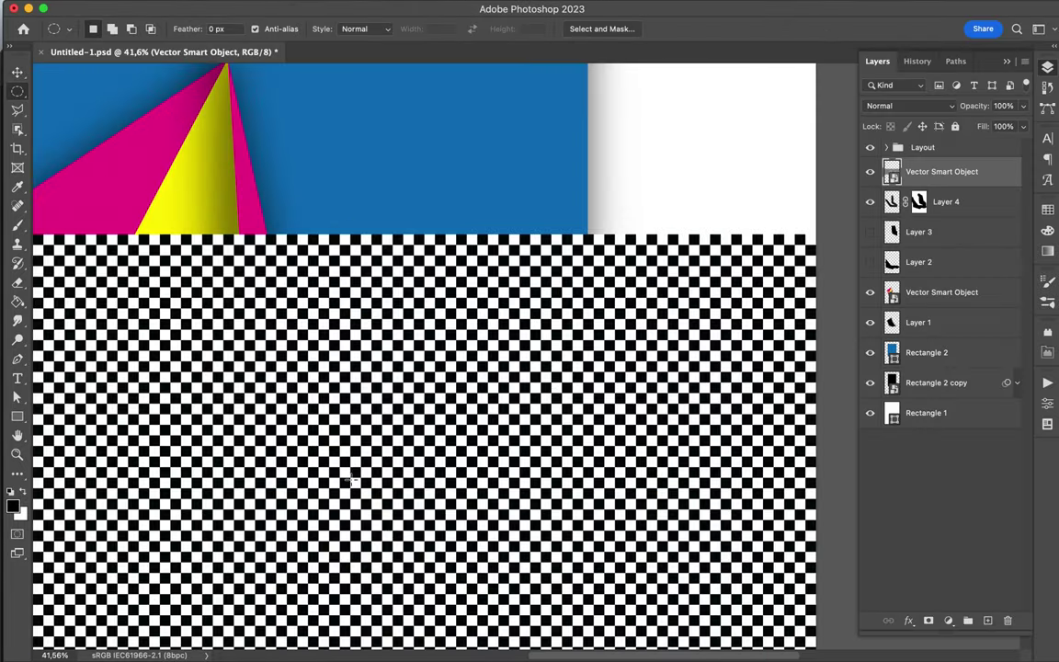
drag(702, 605, 604, 78)
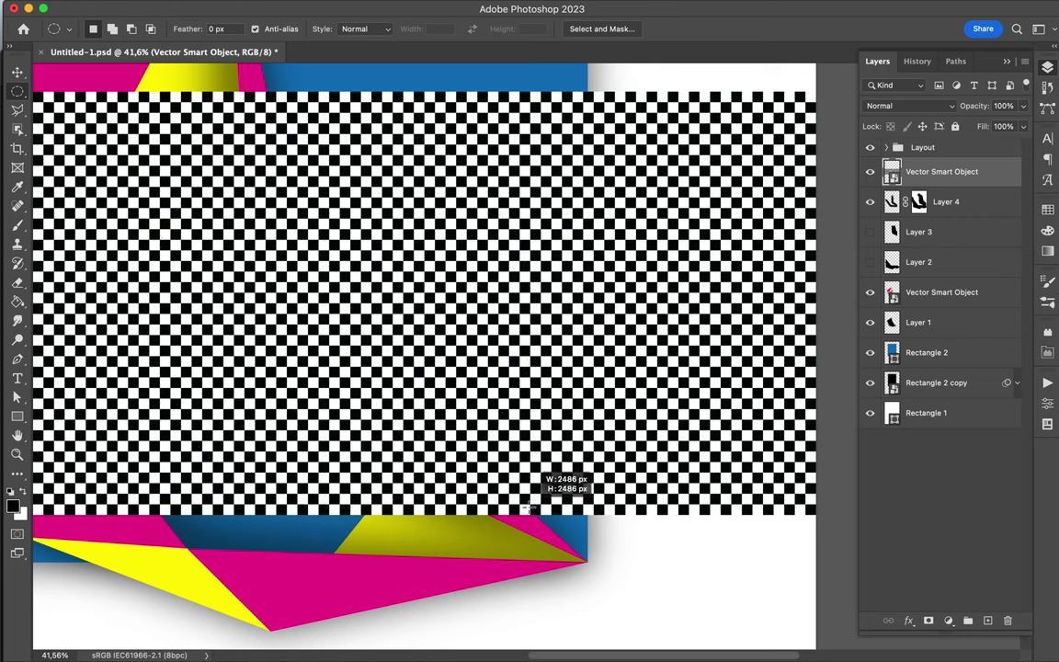
key(ctrl+j)
Hide the full checkerboard and place the circle under the shadow layer, behind the folded shapes
key(ctrl+minus)
key(v)
click(870, 201)
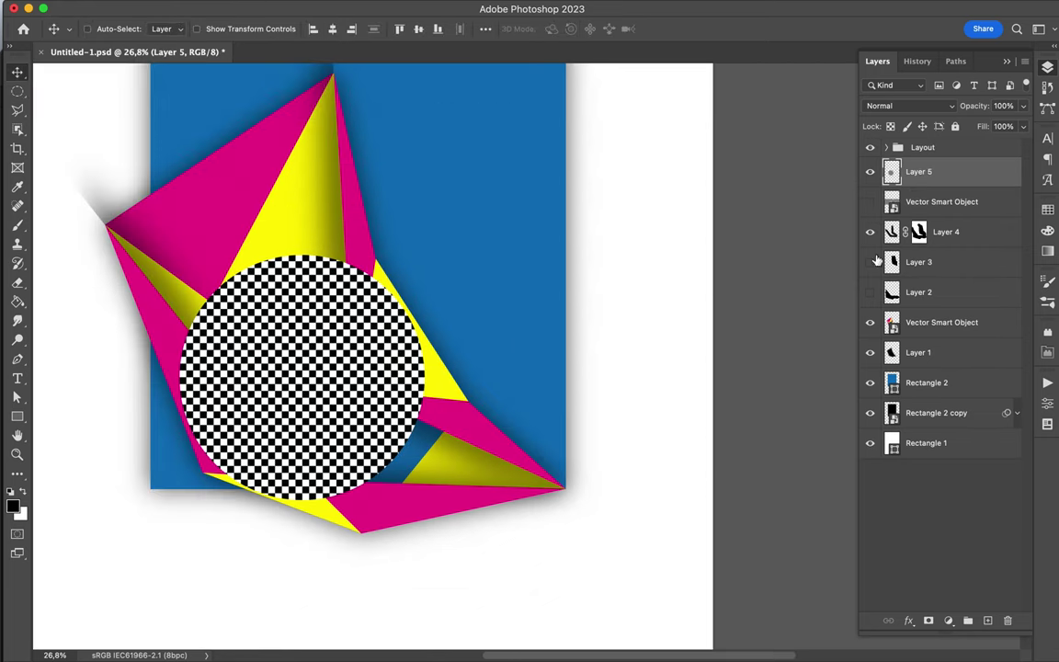
drag(919, 261, 919, 257)
drag(285, 359, 246, 303)
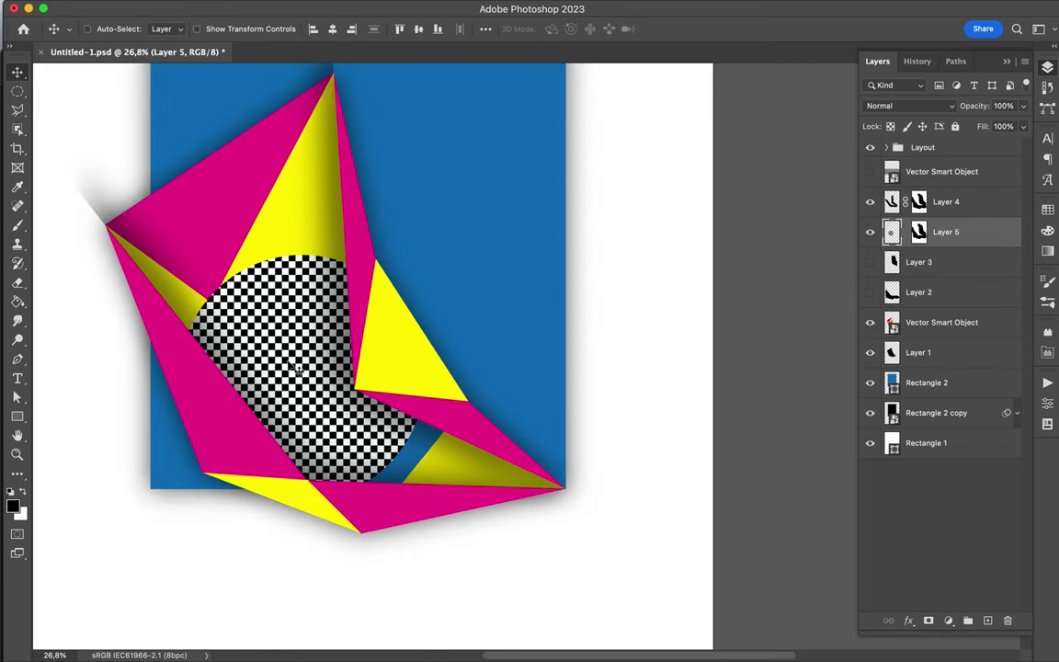
Duplicate the checker circle and scale the copy down toward the lower right
key(ctrl+j)
key(ctrl+t)
drag(515, 445, 485, 456)
Fill the large circle's outline with black on a new shadow layer
key(Return)
click(938, 262)
click(938, 304)
key(ctrl+shift+alt+n)
key(ctrl+shift+d)
key(b)
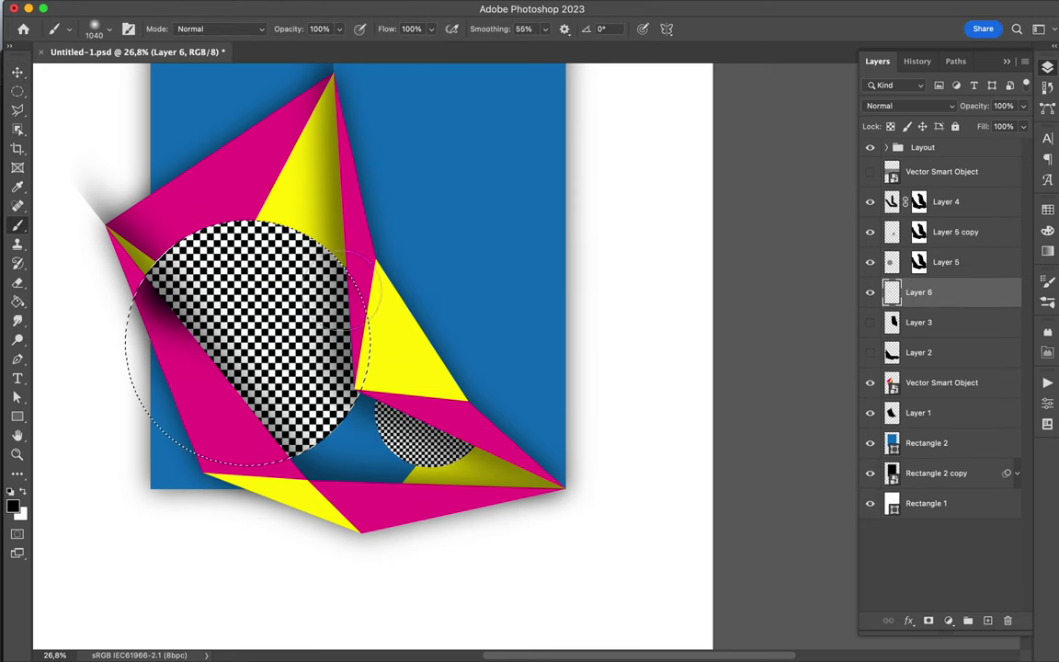
Gaussian-blur the shadow, set it to Multiply at about half fill, and nudge the small circle left
click(338, 10)
click(395, 45)
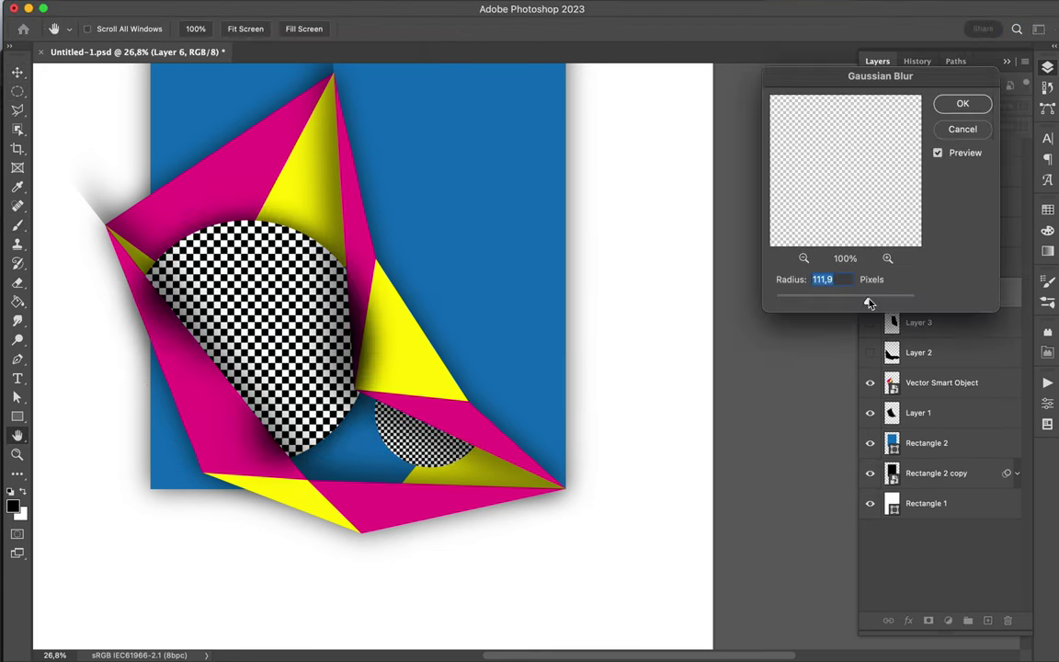
click(959, 104)
key(shift+alt+m)
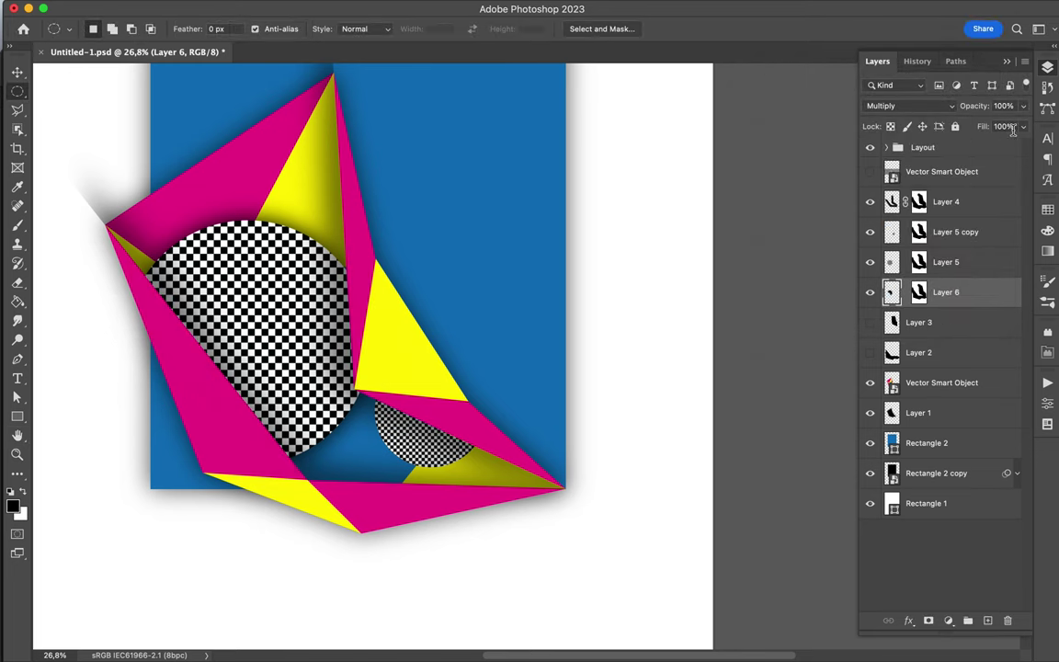
drag(1023, 126, 990, 147)
key(v)
click(402, 447)
drag(414, 457, 376, 469)
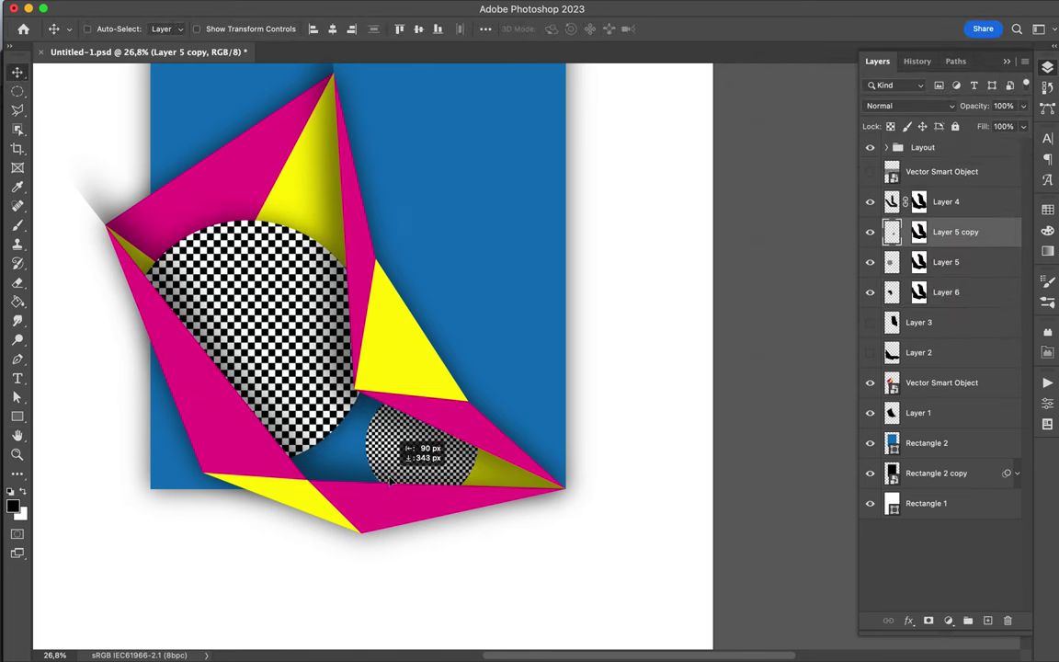
Paint a soft shadow beneath the small circle and move the large circle down-left
click(988, 621)
key(b)
click(426, 386)
click(343, 9)
drag(919, 262, 926, 308)
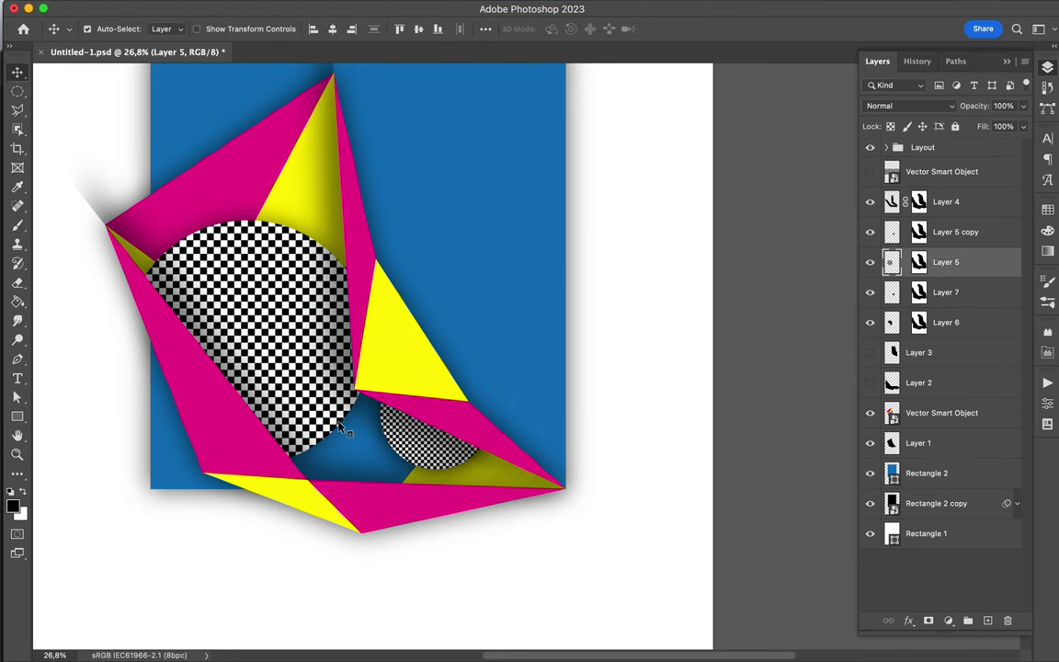
drag(346, 432, 295, 450)
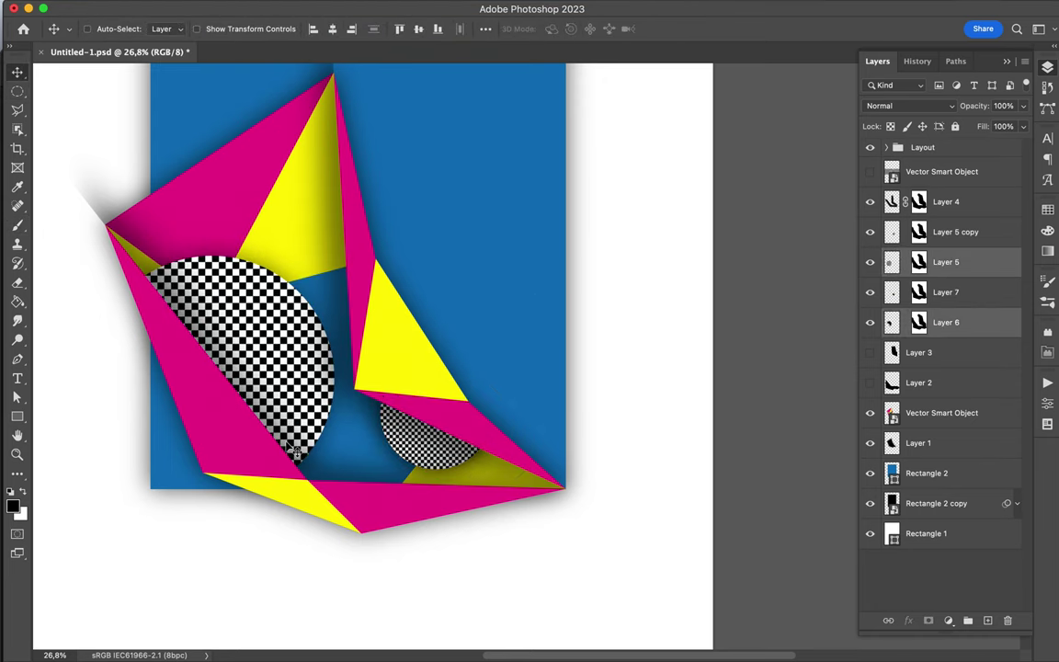
Save the poster
key(ctrl+s)
scroll(328, 248, down, 3)
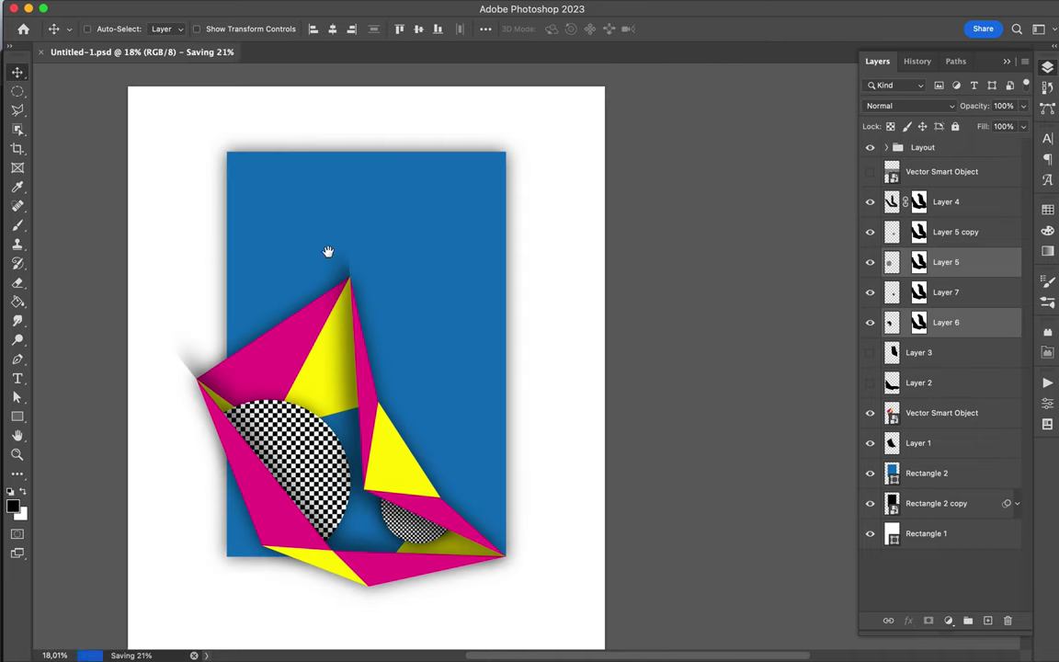
scroll(261, 487, up, 5)
scroll(260, 485, up, 5)
scroll(233, 431, left, 2)
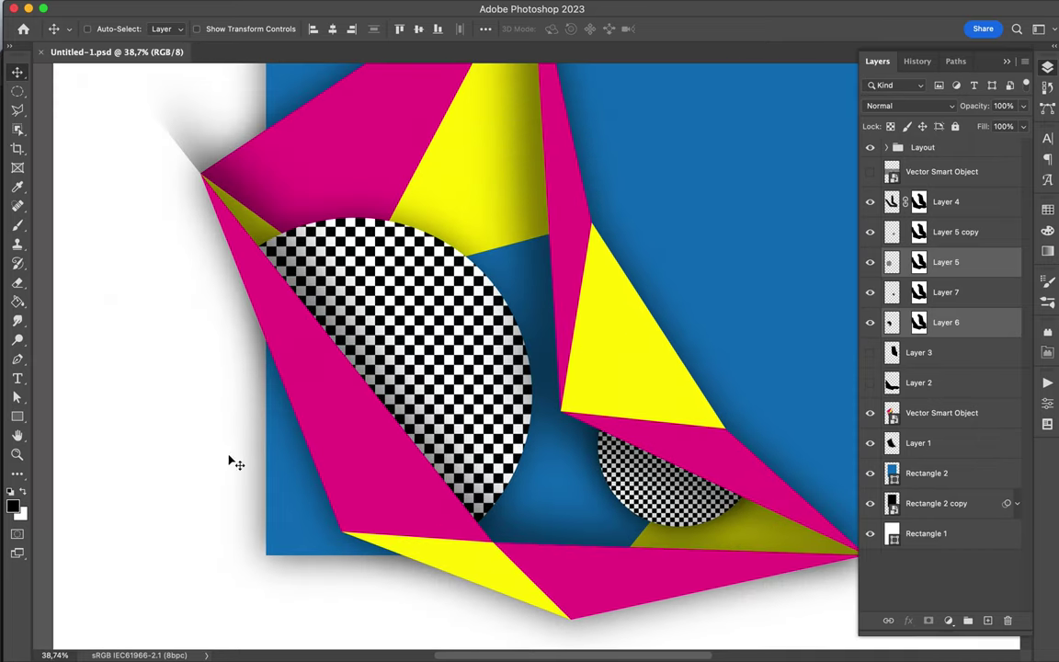
Draw a yellow triangle left of the panel and send it behind the blue panel
key(p)
click(342, 537)
click(204, 182)
drag(920, 262, 920, 543)
key(a)
key(v)
scroll(235, 503, down, 2)
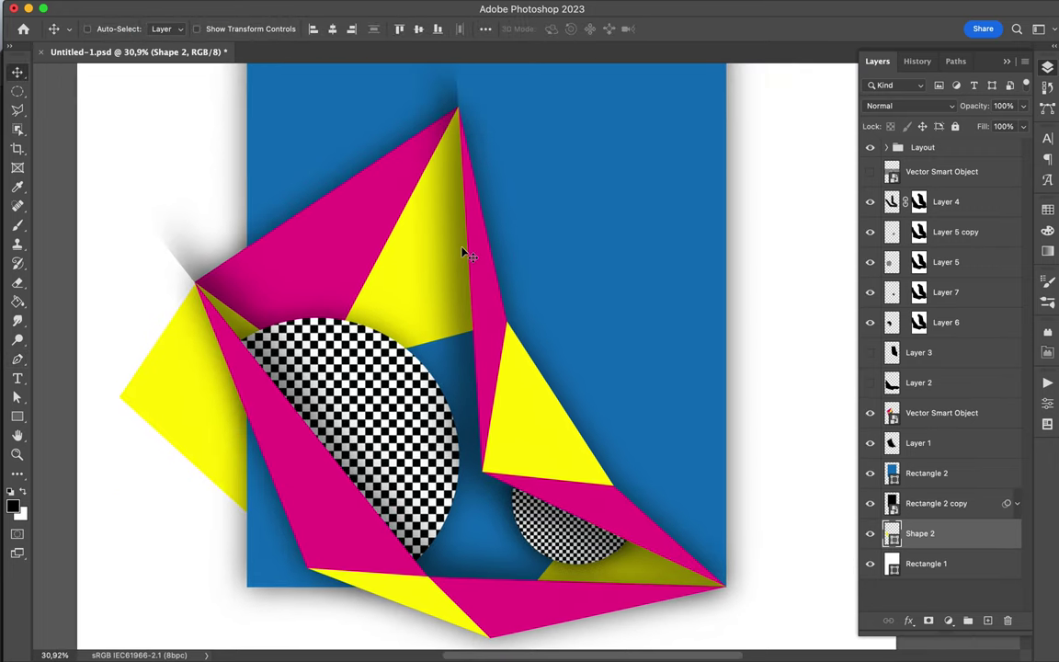
scroll(414, 221, down, 3)
Draw a magenta triangle below the panel with the Pen tool
key(p)
scroll(496, 434, up, 5)
scroll(536, 425, up, 2)
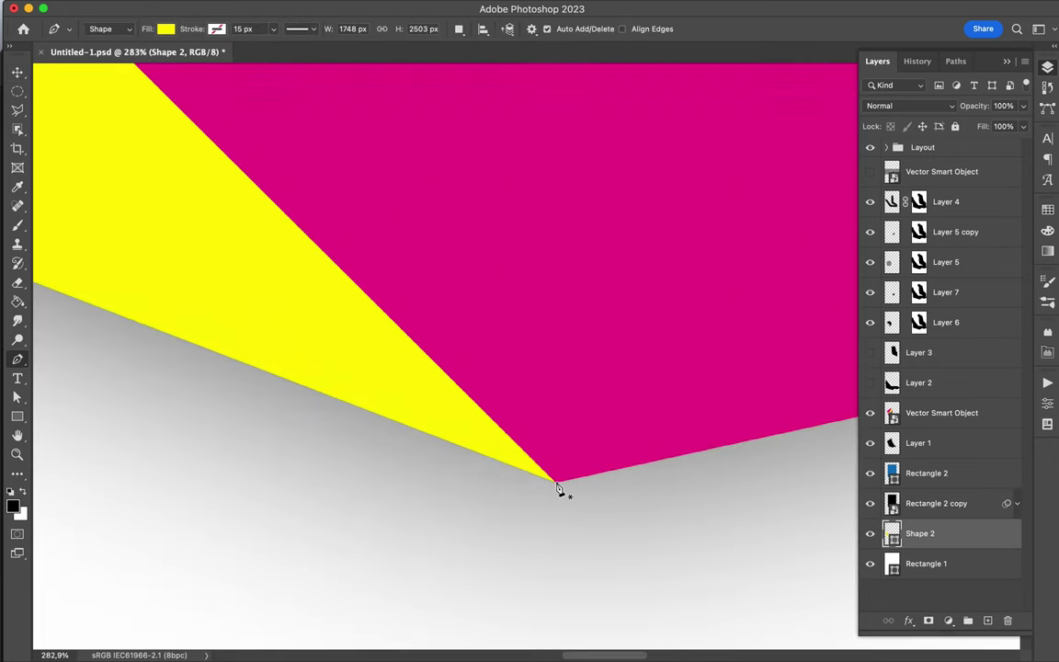
click(563, 487)
scroll(632, 441, down, 4)
click(248, 588)
click(258, 307)
key(a)
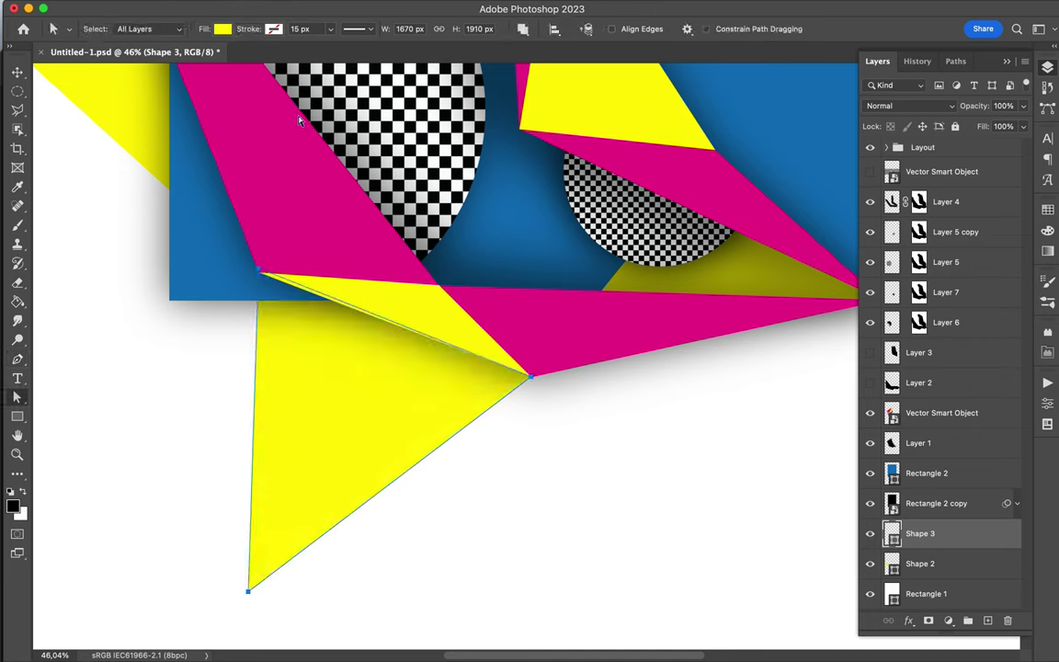
scroll(714, 513, down, 3)
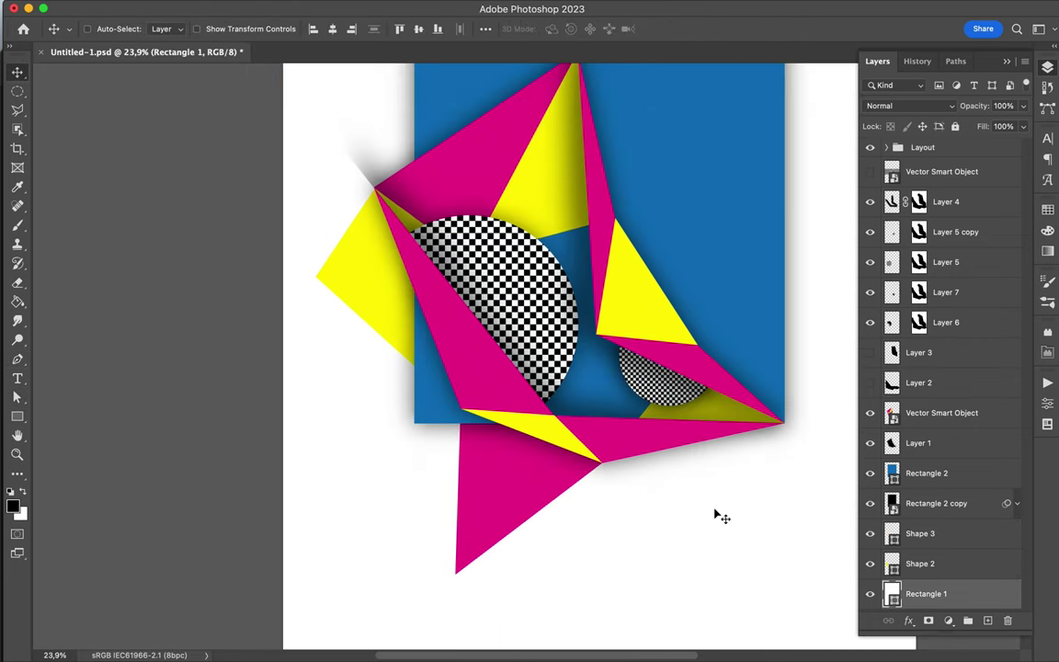
scroll(676, 349, up, 2)
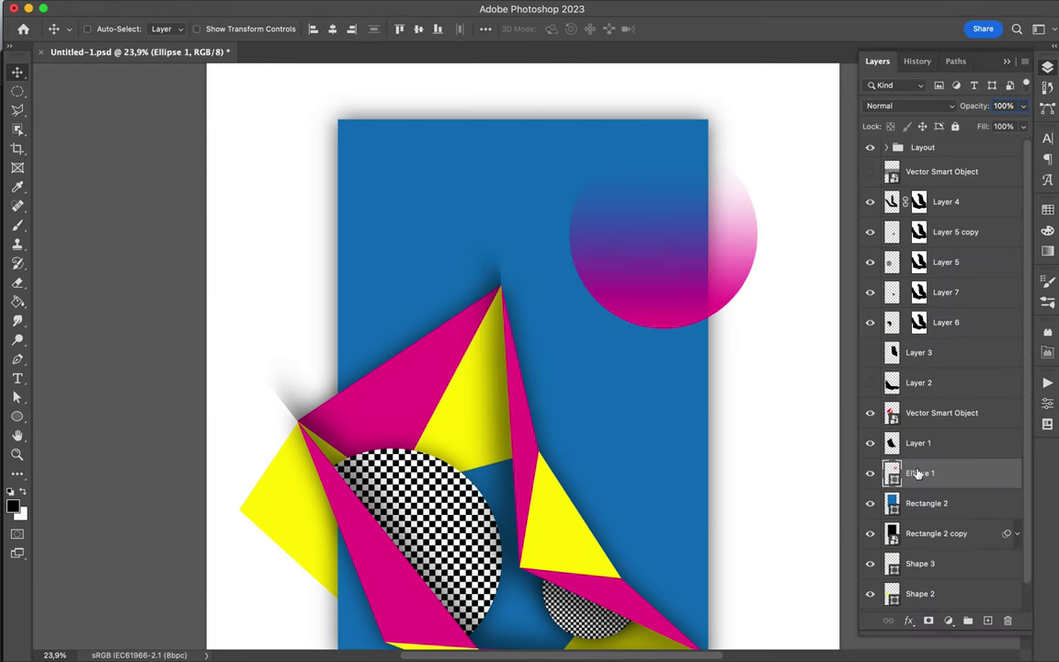
click(223, 33)
Make the circle's gradient horizontal and copy a checker rectangle to the upper right, under the circle
click(284, 238)
key(v)
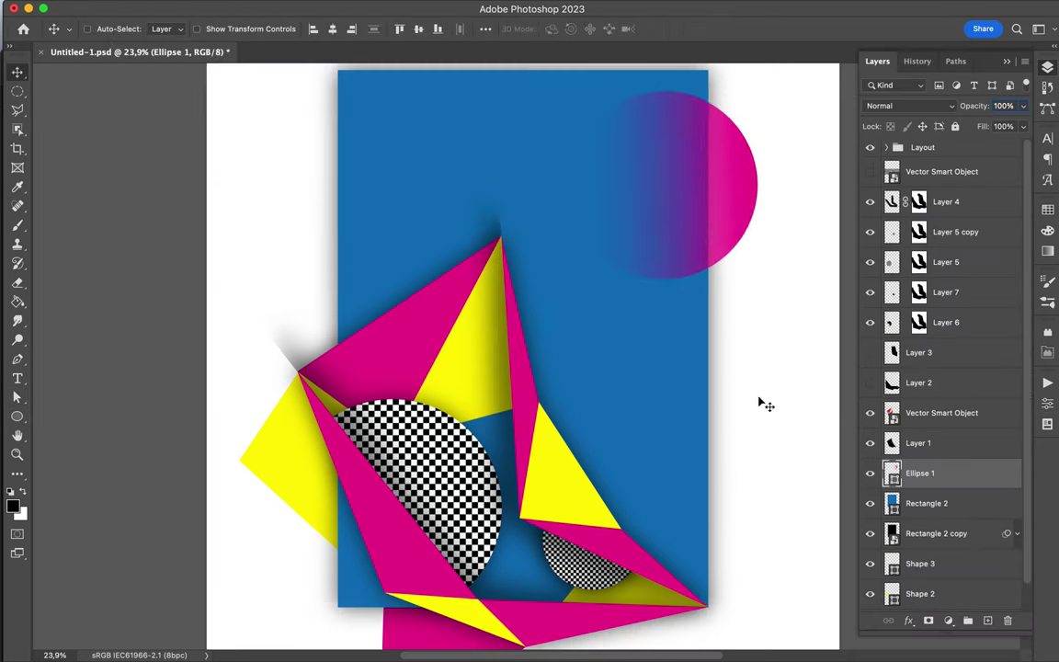
scroll(506, 306, down, 1)
scroll(505, 303, down, 1)
click(870, 171)
drag(942, 171, 942, 487)
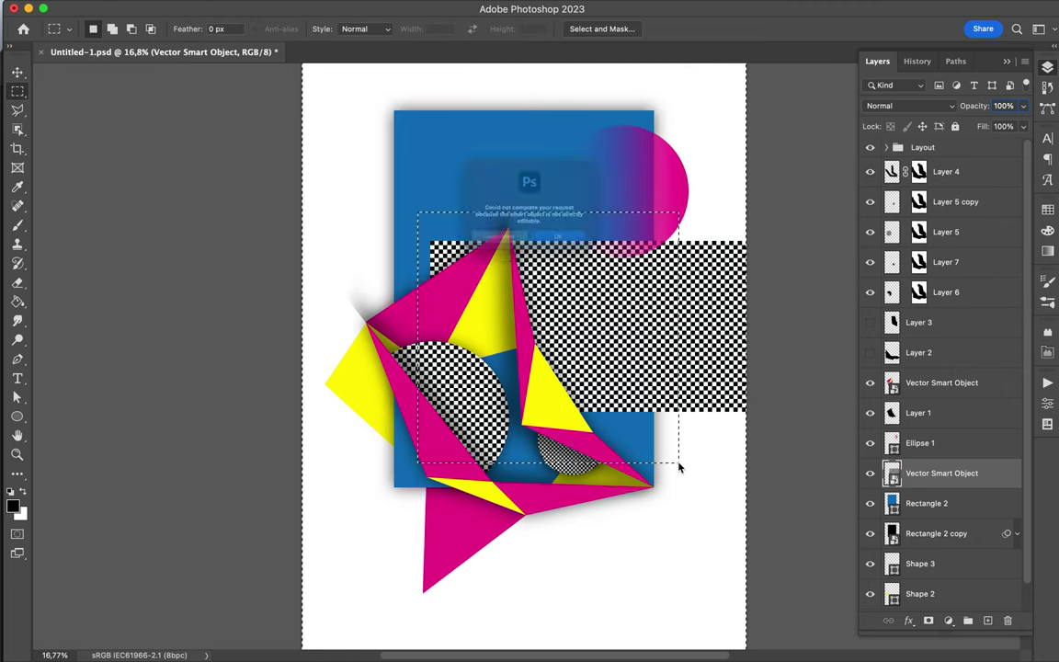
key(ctrl+j)
drag(751, 207, 670, 147)
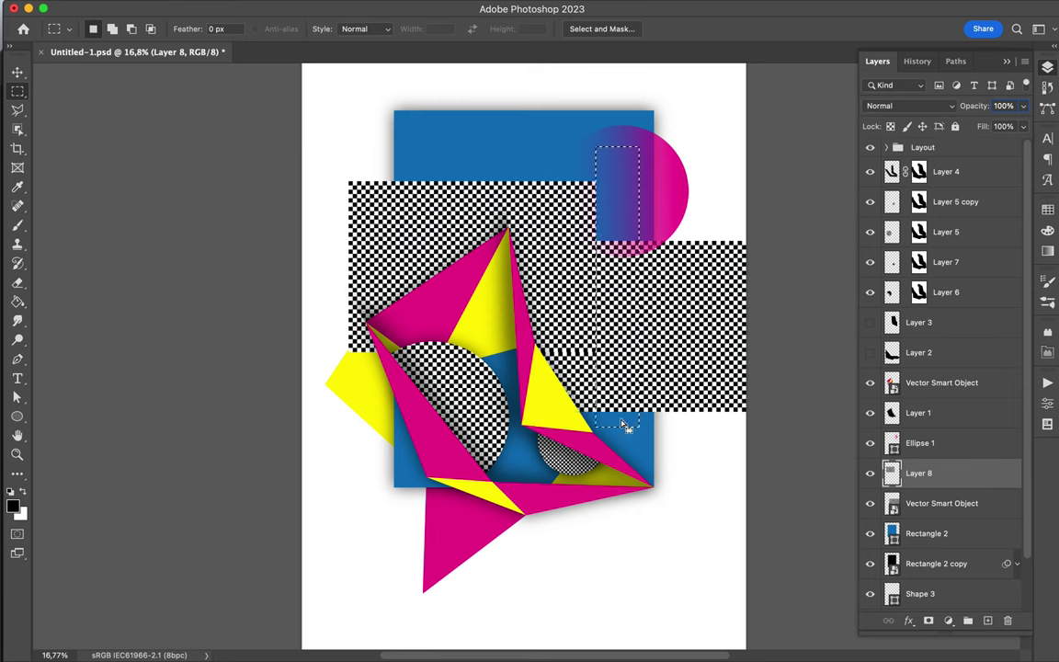
Reshape a copied checker strip into a tall lower-left patch, layered behind the panel above the triangles
key(m)
mouse_move(639, 374)
mouse_down()
mouse_move(709, 366)
mouse_move(548, 402)
mouse_up()
key(v)
key(ctrl+t)
drag(478, 276, 426, 341)
drag(929, 473, 988, 581)
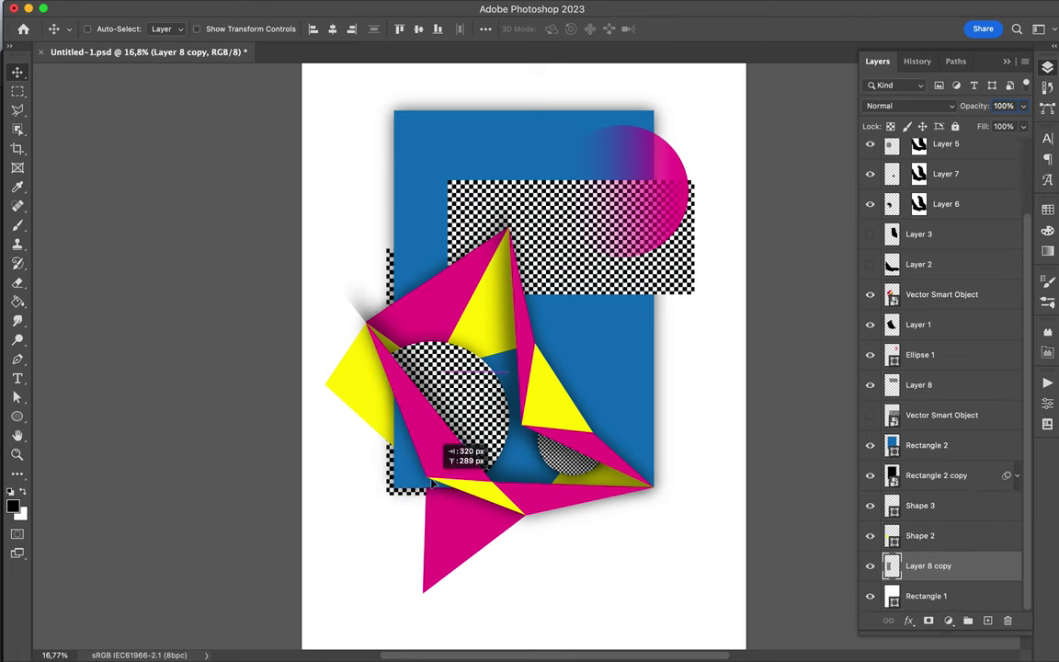
drag(929, 566, 939, 500)
scroll(521, 367, up, 3)
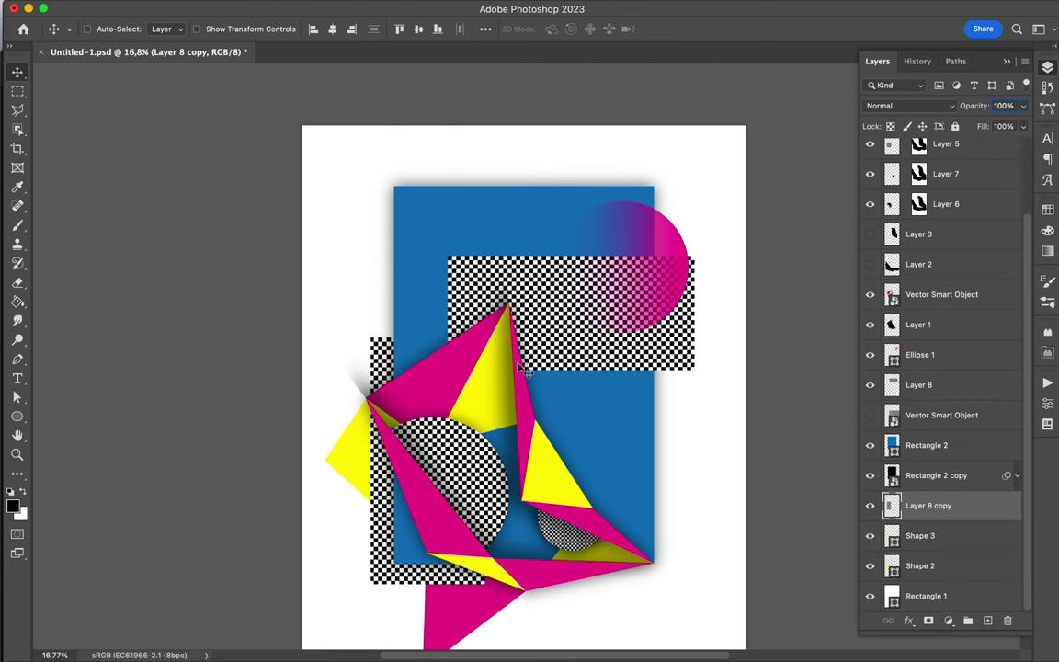
click(402, 389)
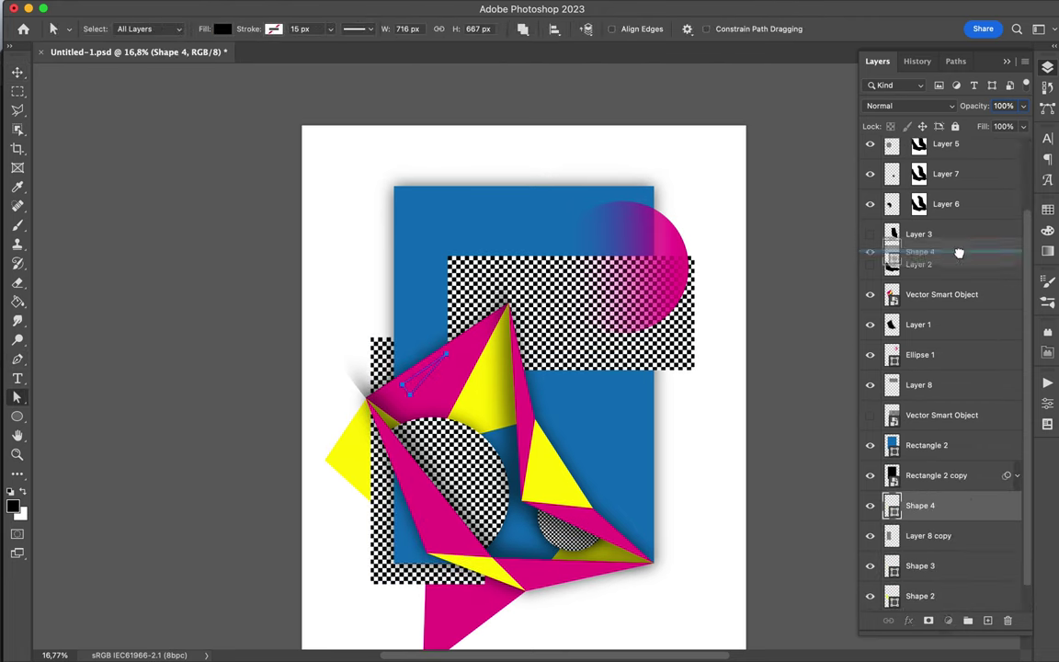
Close the black wedge shape and start another small wedge in the yellow triangle
click(568, 482)
click(542, 445)
scroll(696, 421, down, 4)
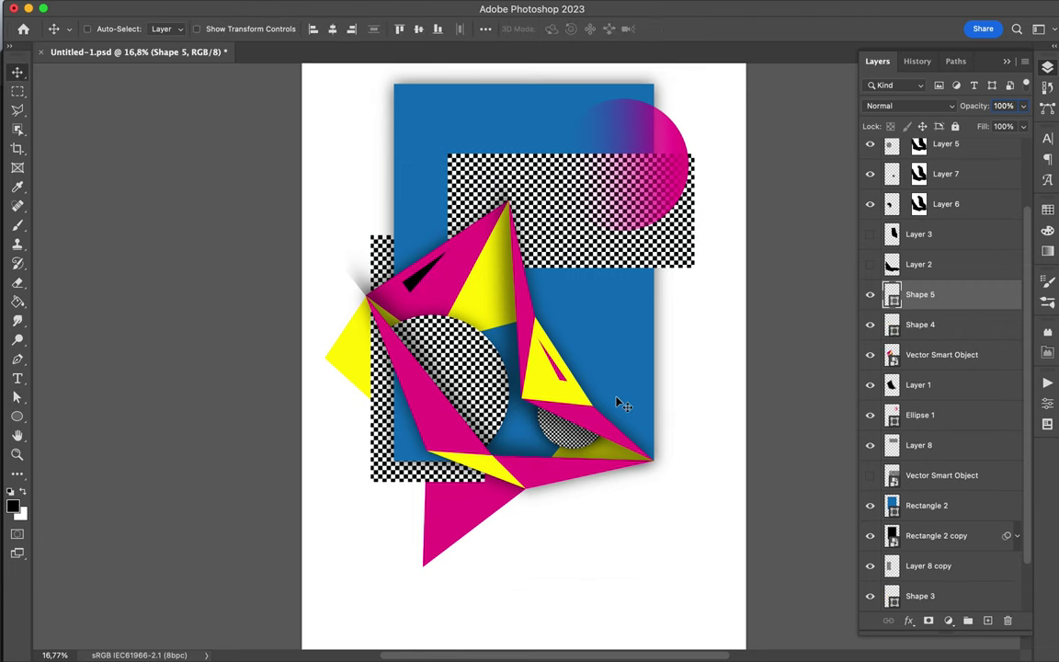
Give the dashed path a magenta stroke and move its layer lower in the stack
key(p)
click(166, 28)
click(212, 29)
click(364, 58)
click(778, 231)
click(300, 30)
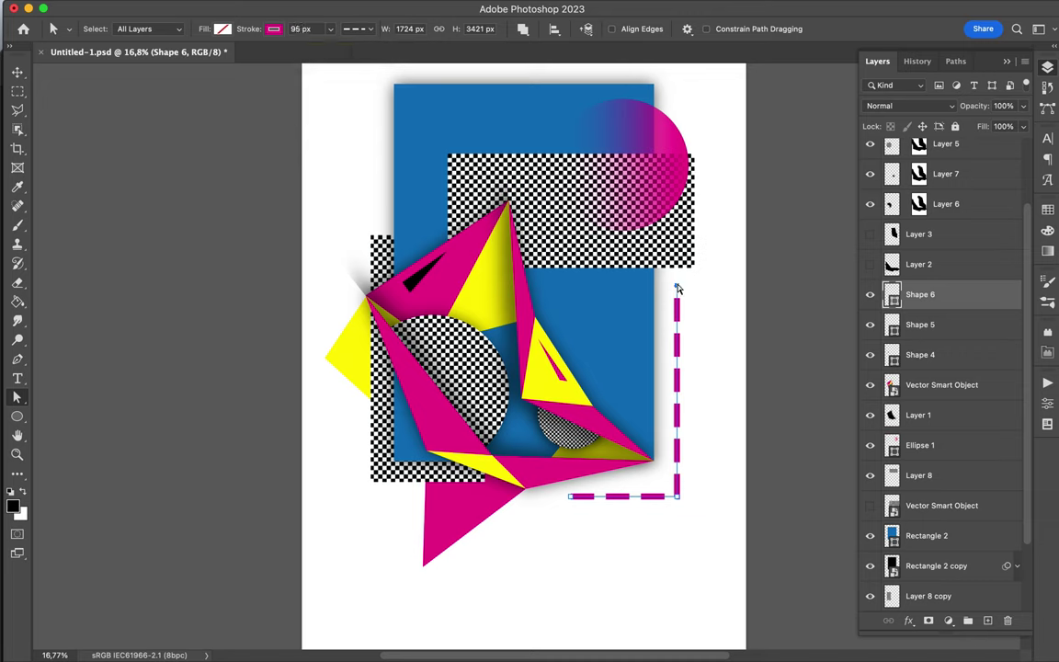
drag(677, 287, 677, 293)
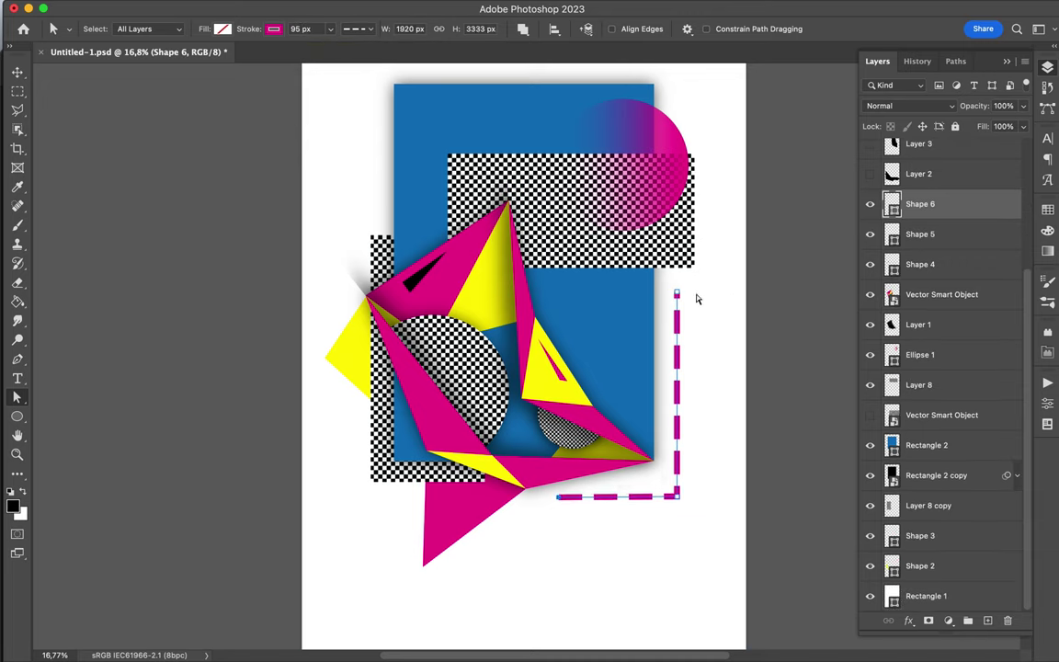
drag(931, 235, 915, 425)
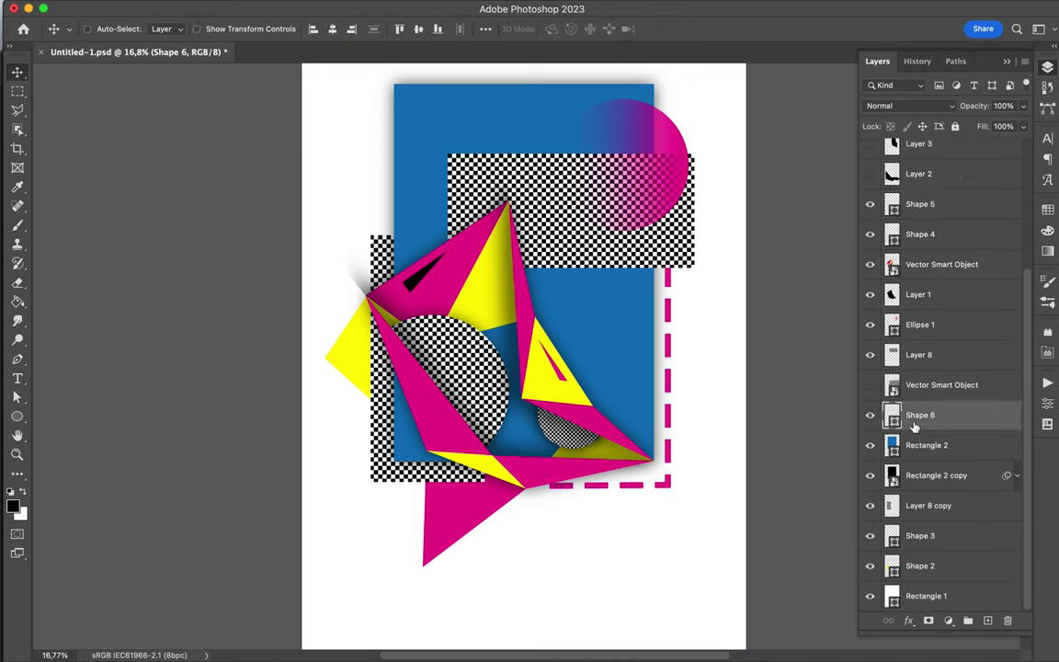
Extend the blue dashed corner line farther to the right
key(p)
scroll(465, 341, up, 3)
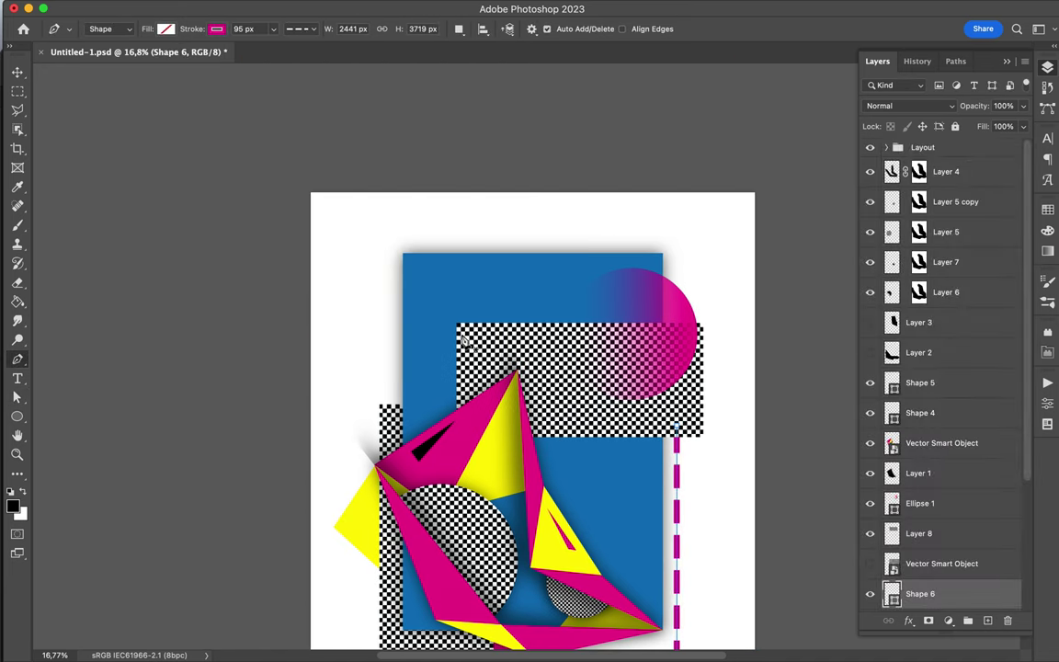
click(273, 28)
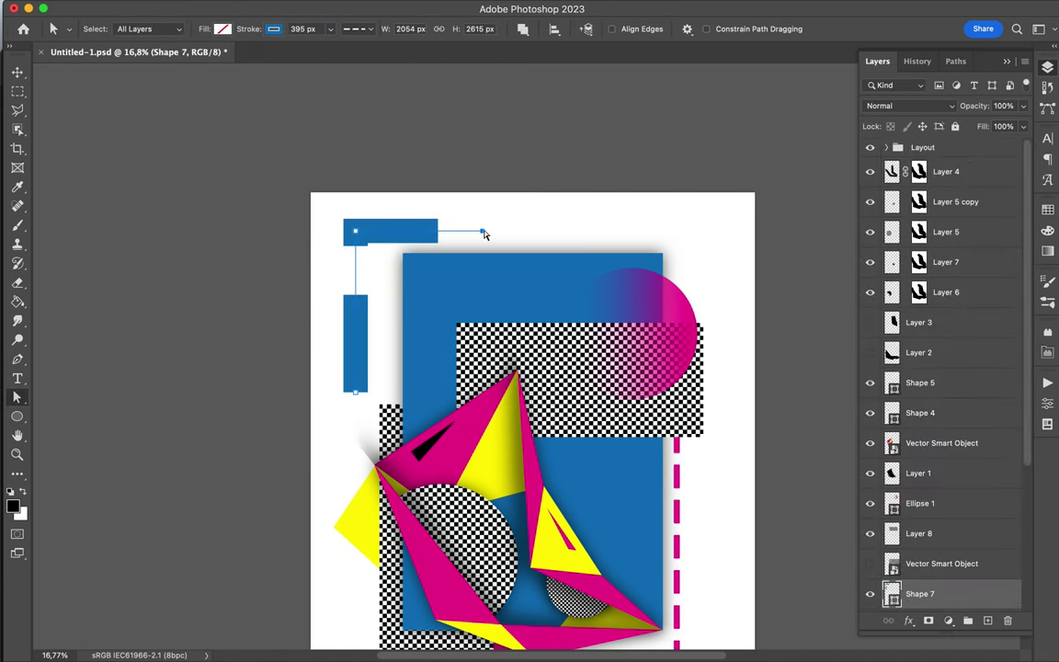
drag(484, 235, 599, 232)
scroll(465, 341, down, 1)
drag(359, 174, 381, 175)
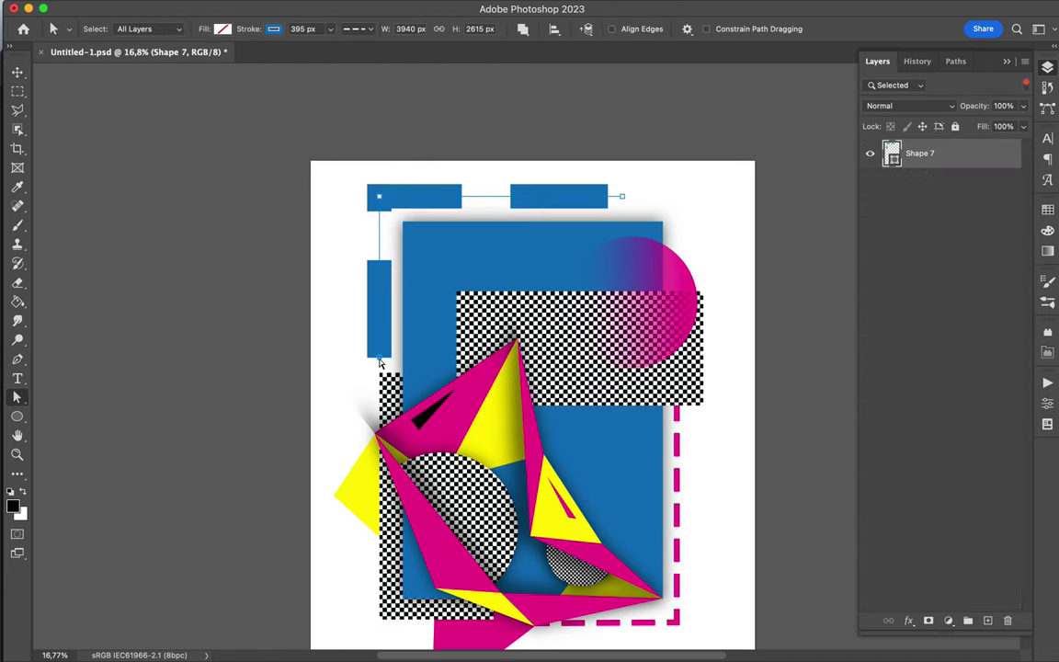
scroll(376, 370, down, 2)
Duplicate the dashed corner shape and recolour the copy's dashed stroke yellow
key(p)
click(653, 234)
key(a)
click(273, 29)
click(218, 104)
key(v)
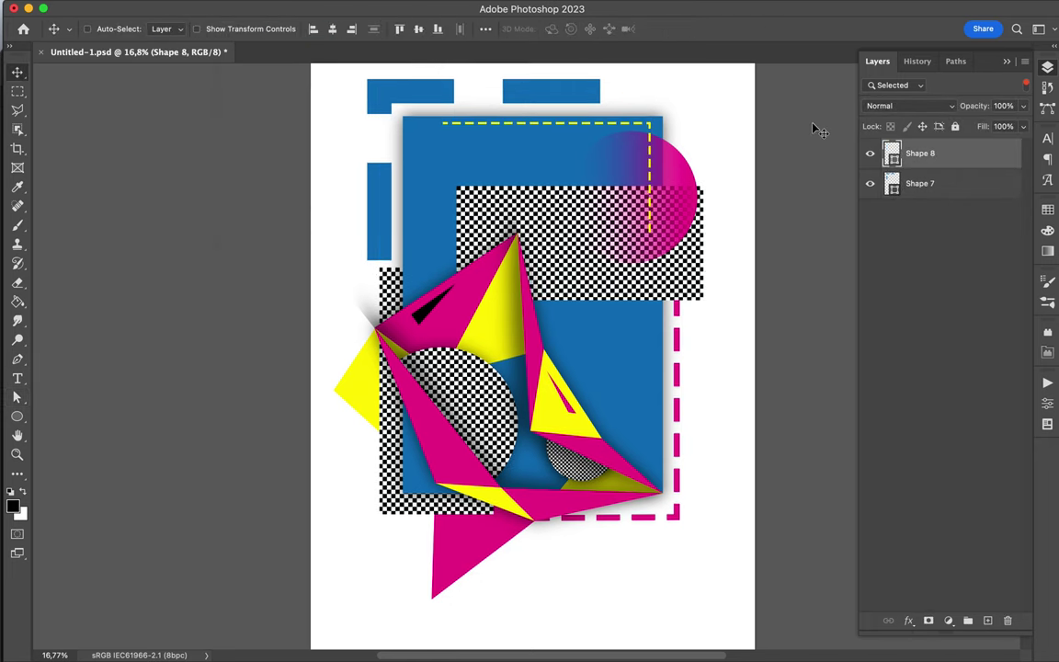
click(1027, 89)
key(l)
click(439, 206)
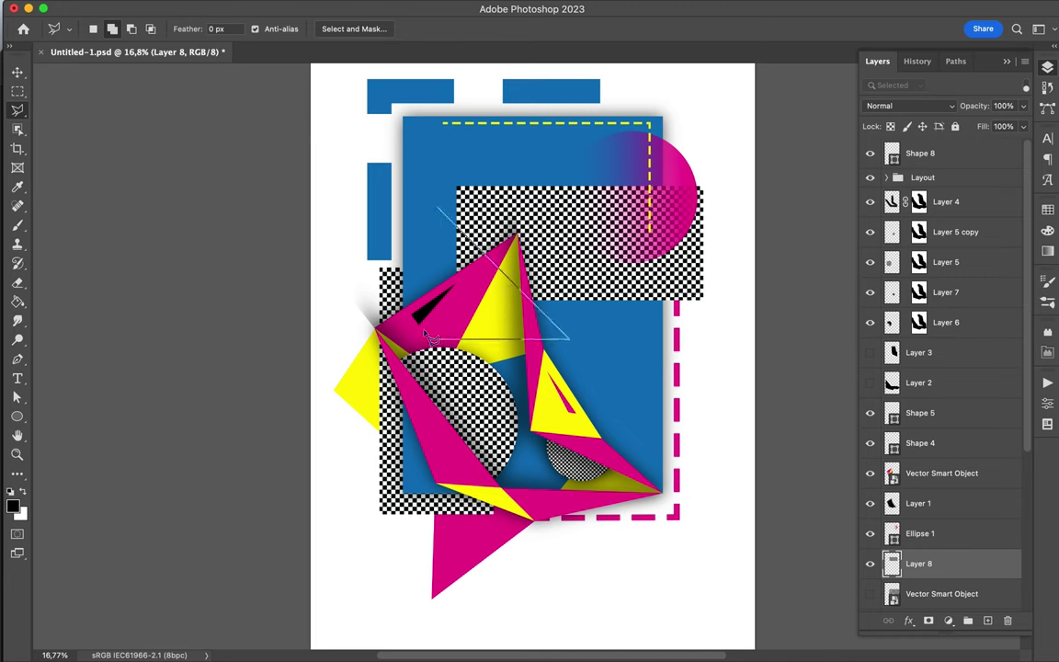
Cut a triangular checker selection onto its own layer, then rotate it and move it right
click(442, 217)
key(ctrl+shift+j)
key(v)
key(ctrl+t)
drag(481, 274, 612, 368)
key(Return)
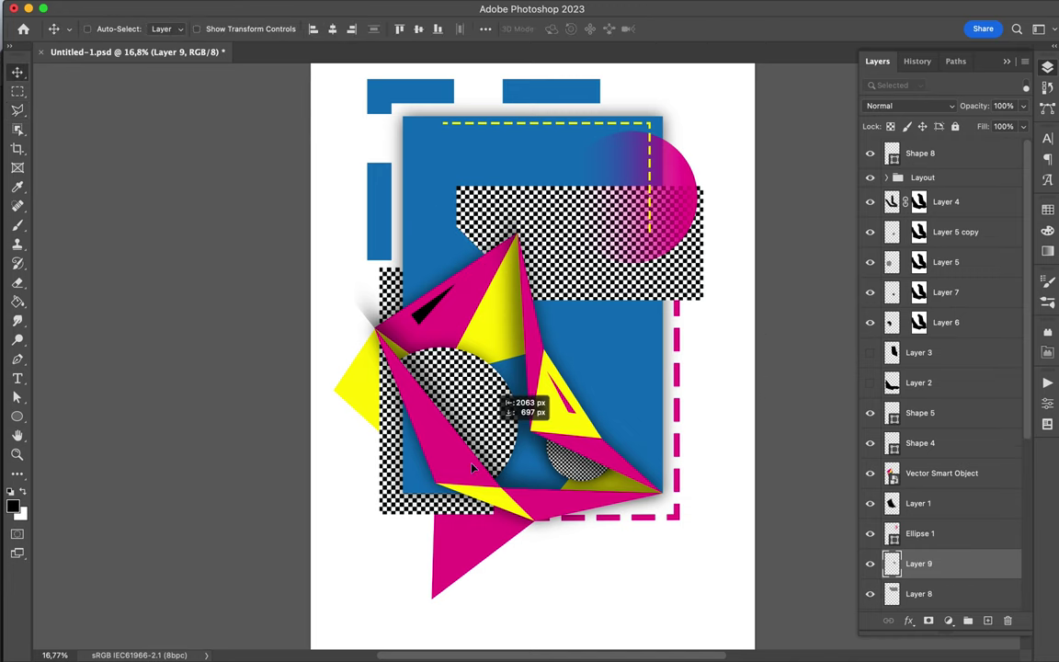
key(ctrl+shift+j)
Duplicate the magenta gradient circle, shrink the copy, and move it up and right
scroll(377, 483, down, 2)
scroll(377, 483, right, 2)
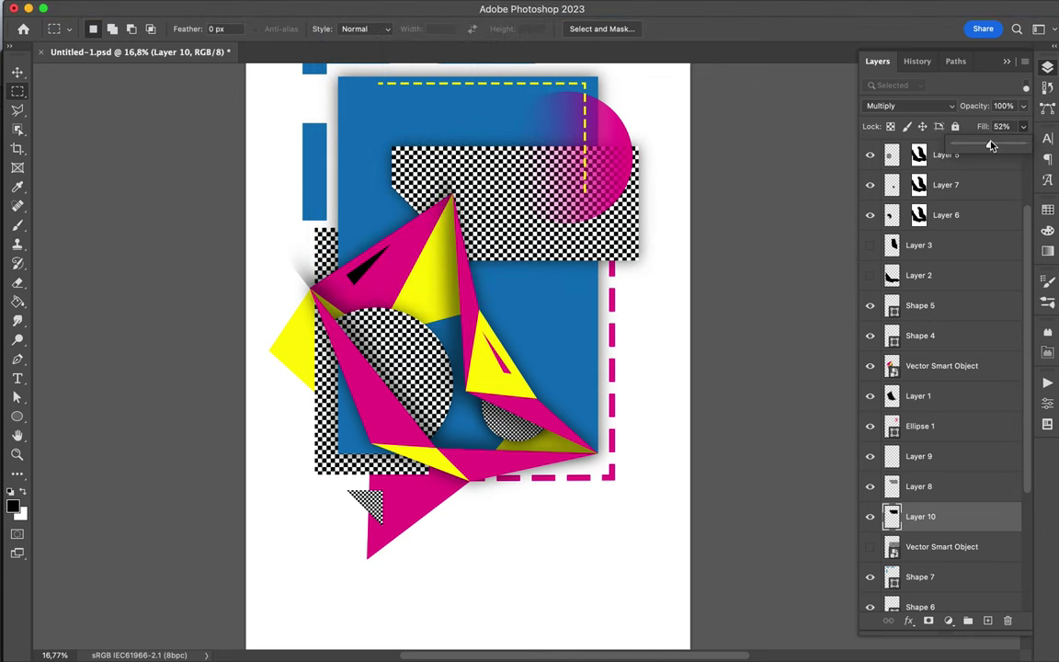
scroll(646, 326, down, 2)
ctrl+click(614, 153)
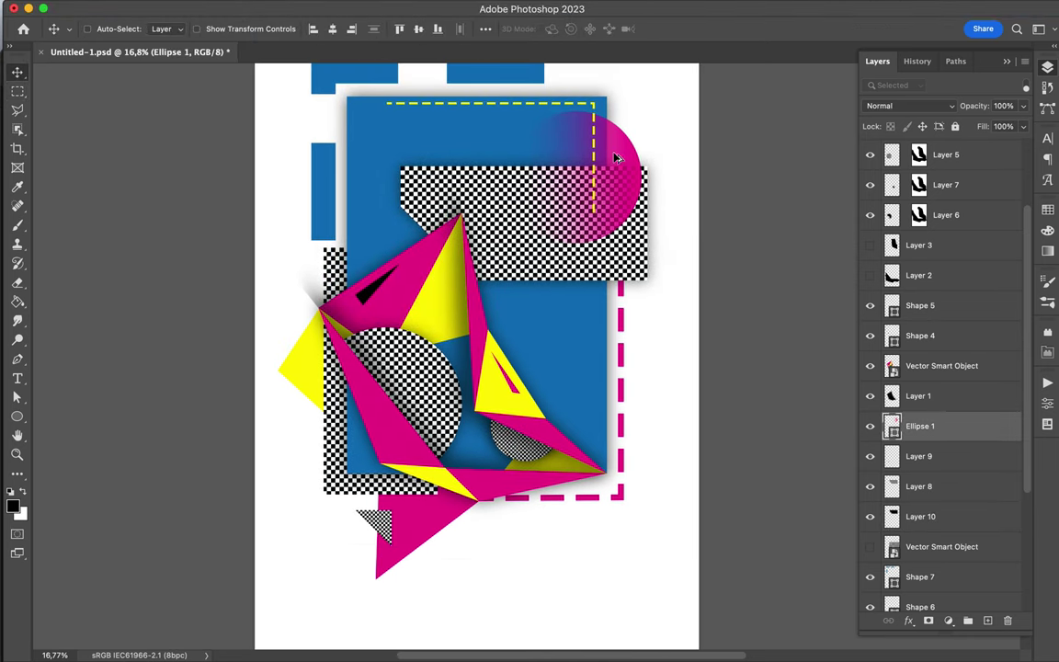
key(ctrl+j)
key(ctrl+t)
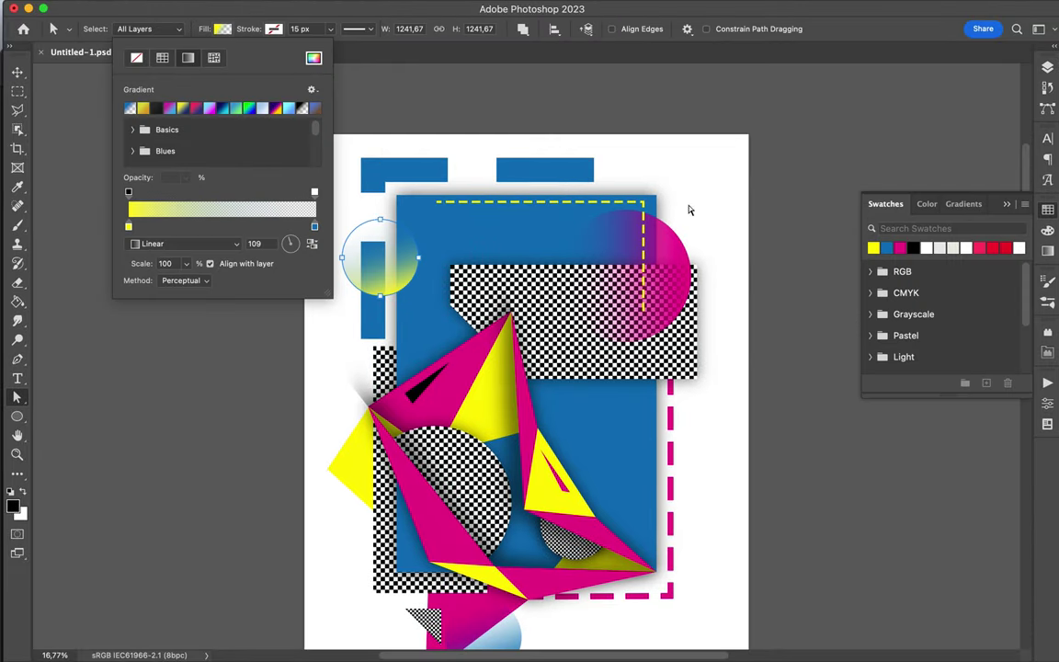
key(v)
drag(366, 267, 398, 253)
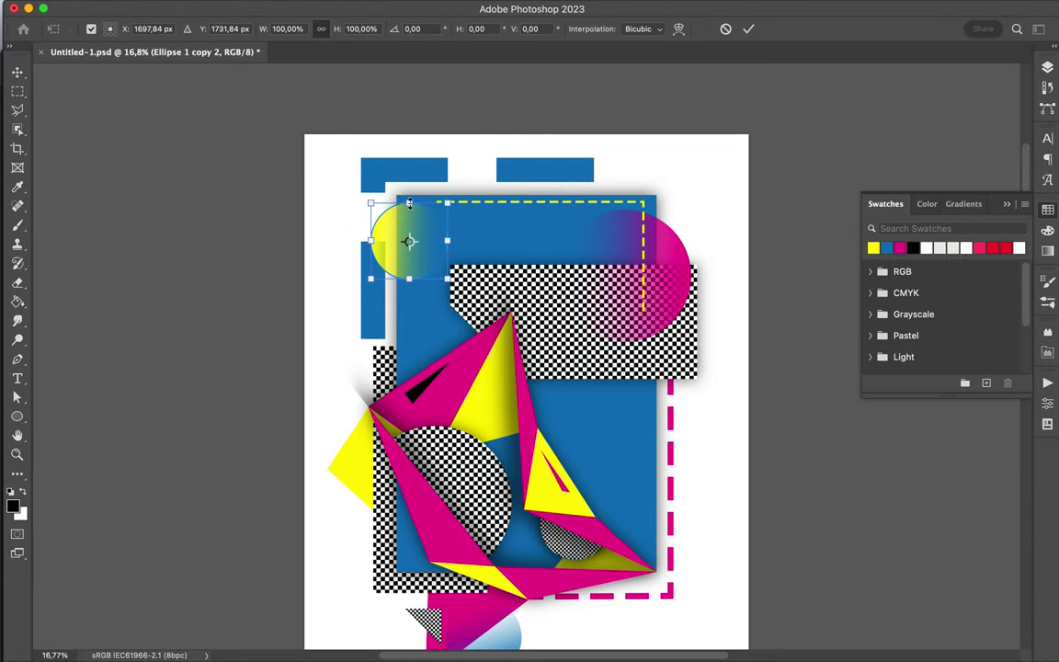
key(Return)
Move Shape 9 copy up in the layer stack just below Shape 8
scroll(433, 281, down, 5)
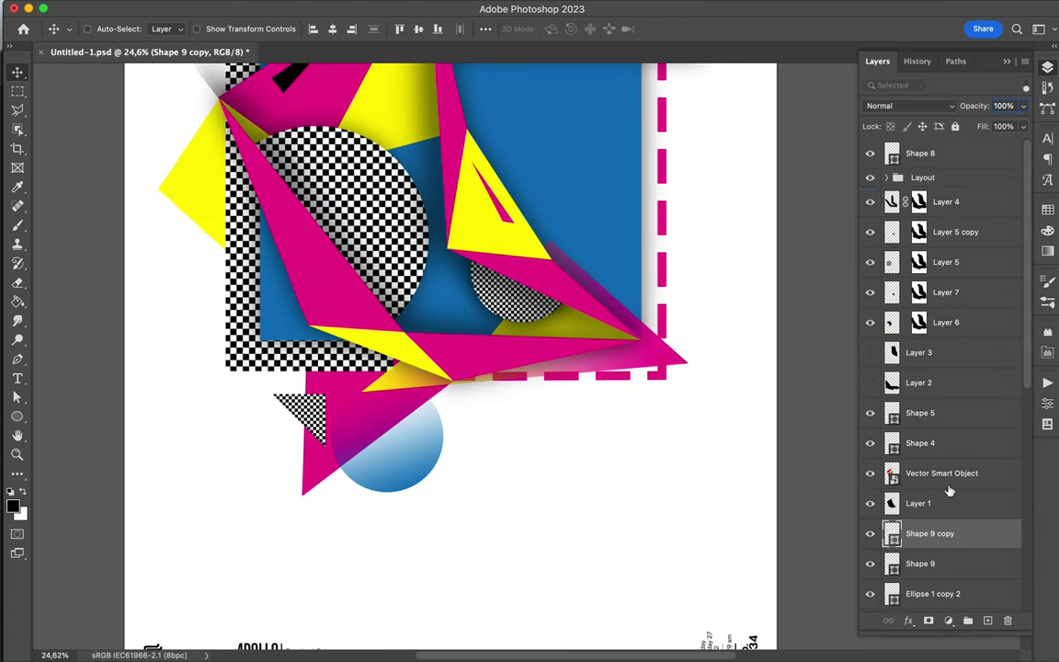
drag(950, 492, 920, 195)
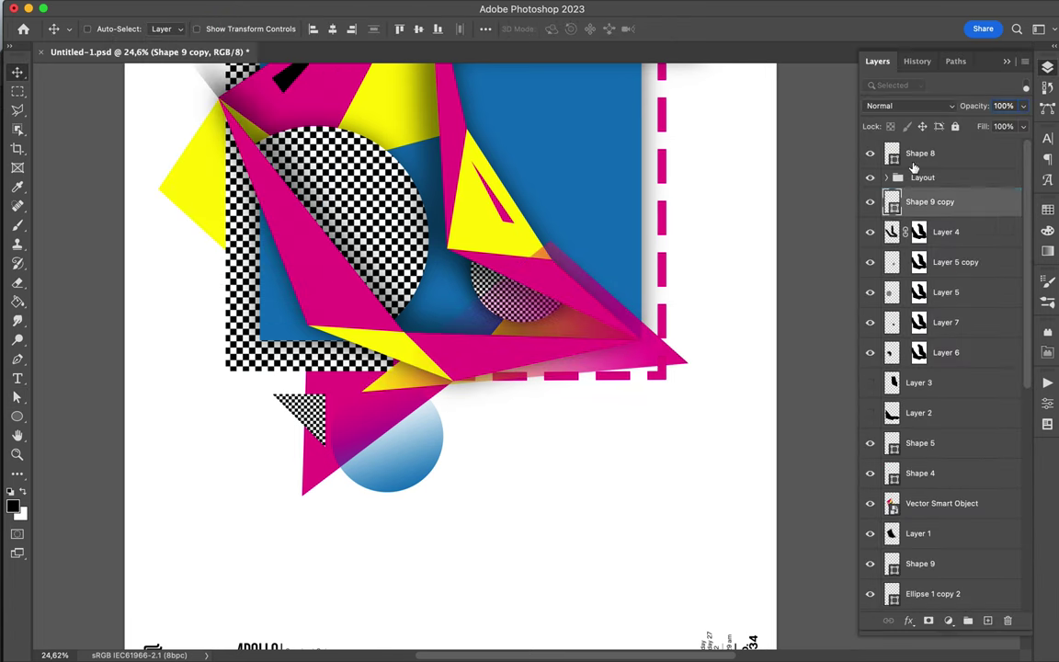
key(a)
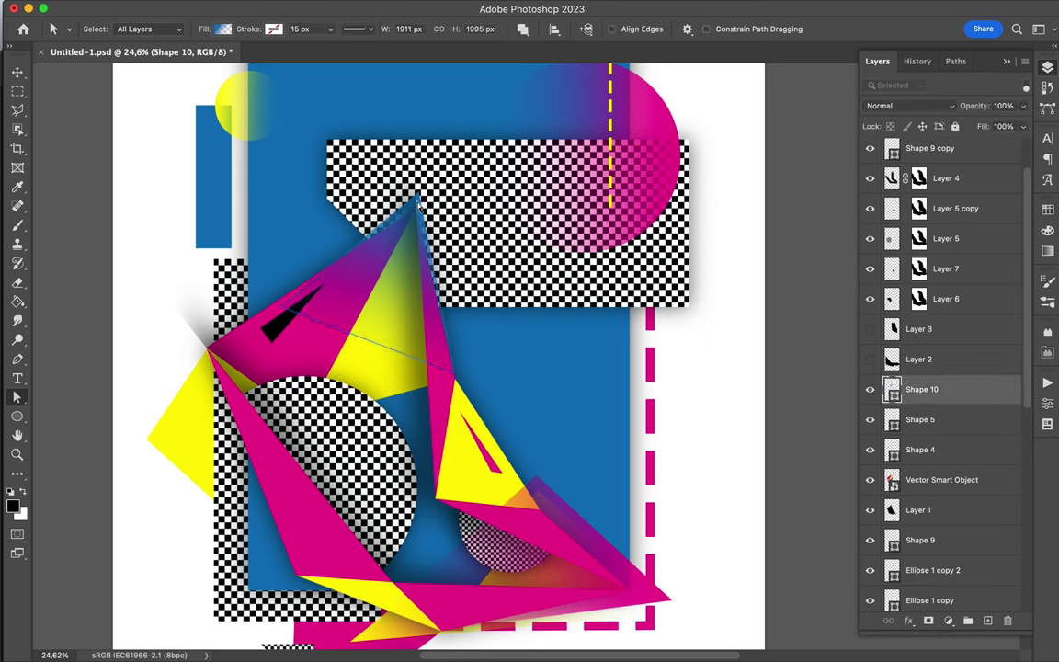
Make the yellow circle's outline dashed, shift it down-right, and reposition the white rectangle
click(419, 204)
key(v)
scroll(563, 276, down, 3)
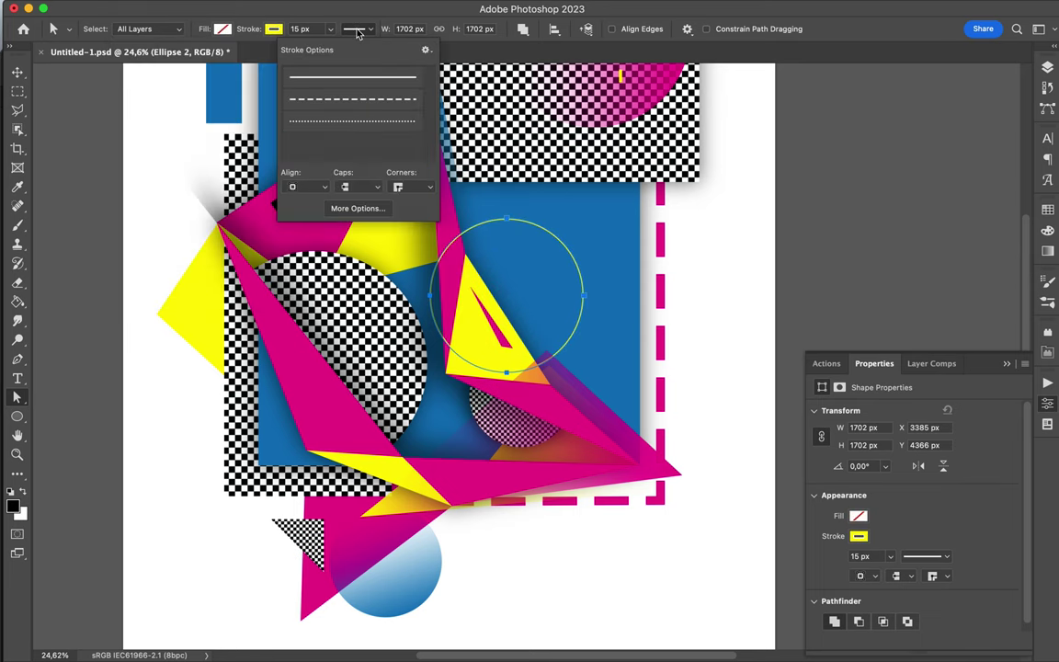
click(1048, 66)
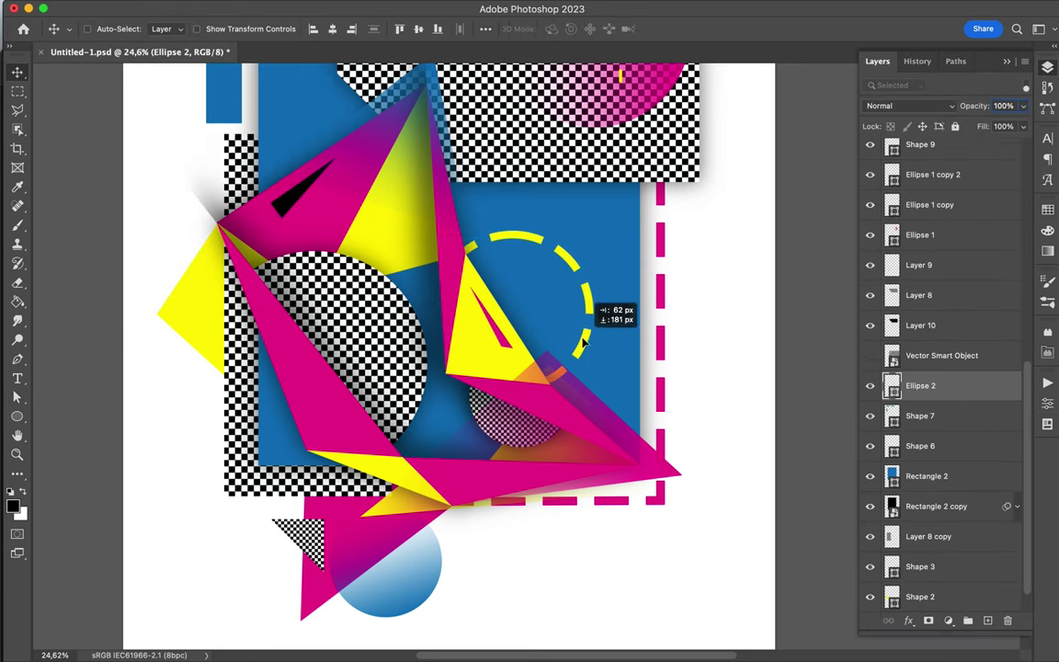
drag(556, 230, 570, 248)
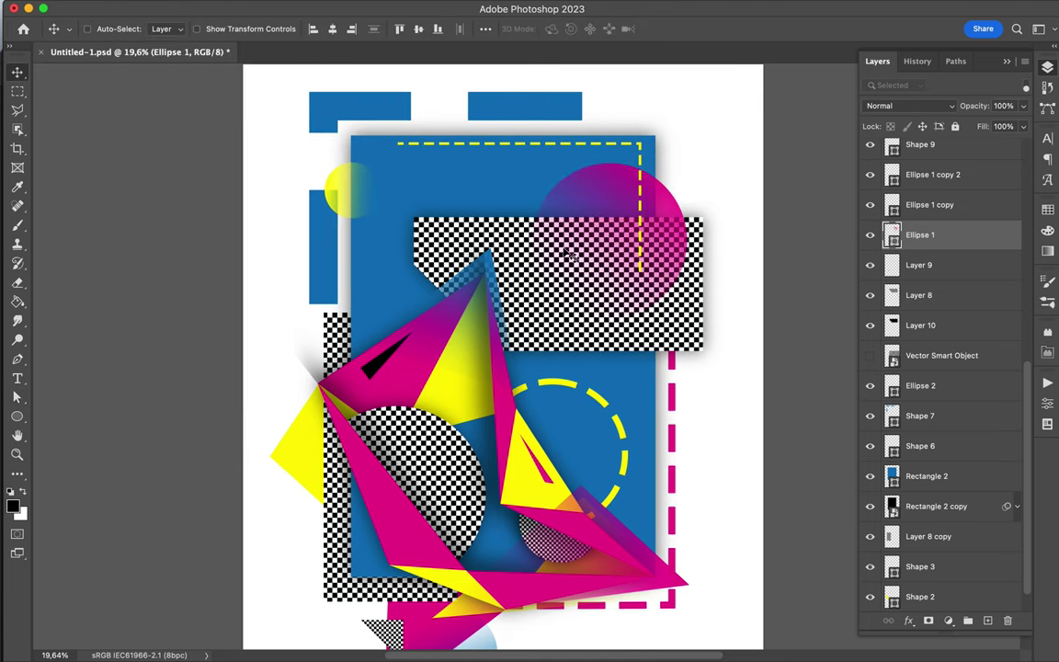
key(u)
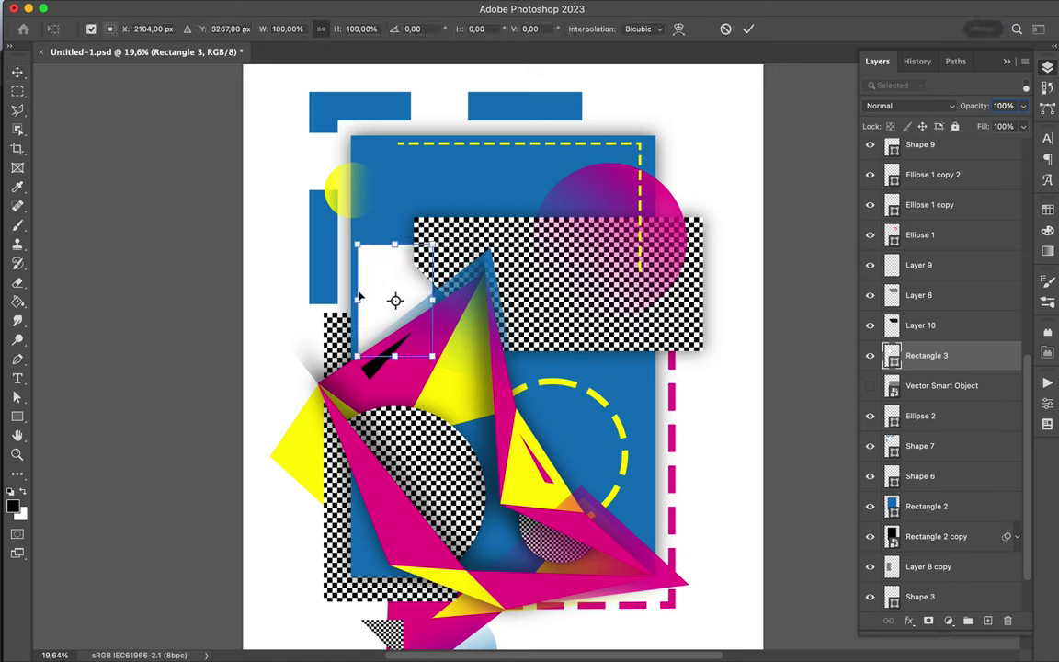
drag(407, 248, 421, 288)
Add a tall narrow yellow gradient bar inside the dashed circle
key(u)
click(352, 191)
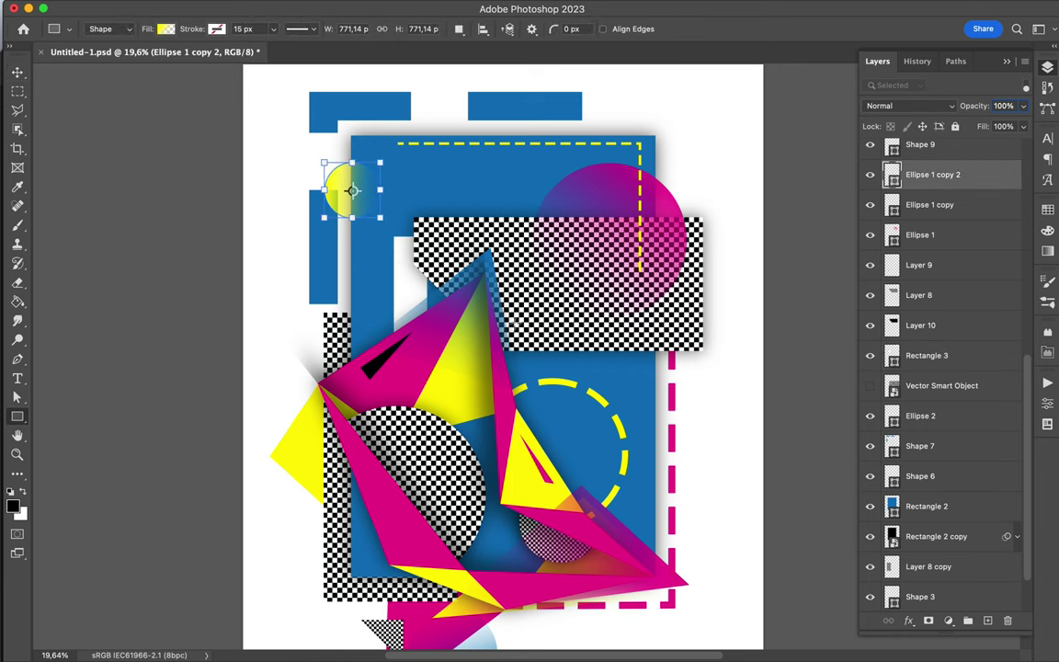
drag(567, 494, 567, 495)
click(221, 29)
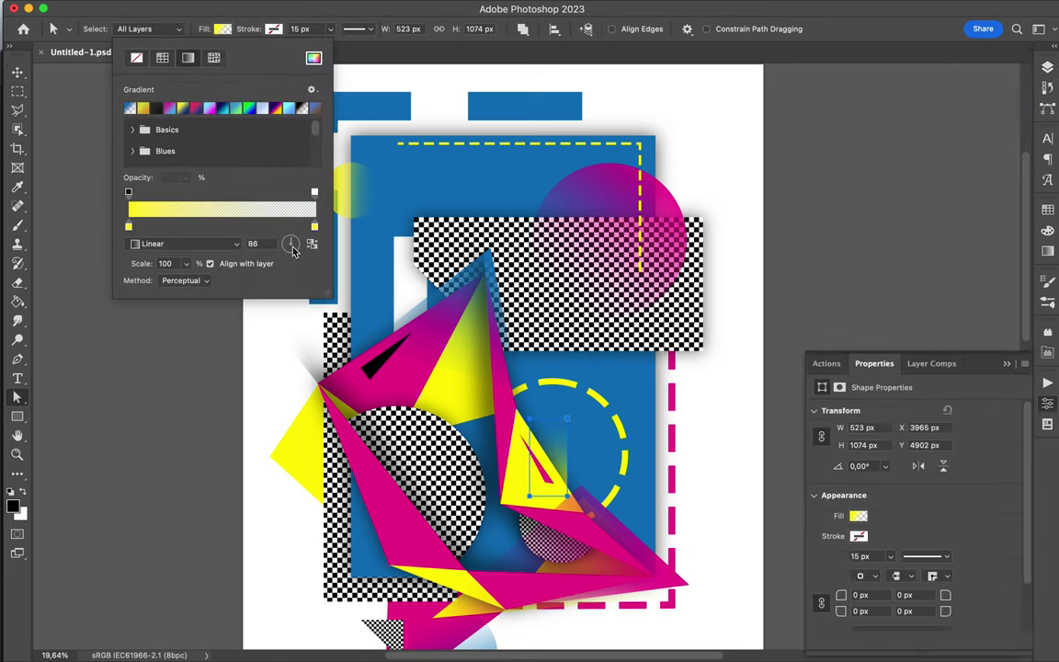
key(v)
drag(551, 451, 555, 420)
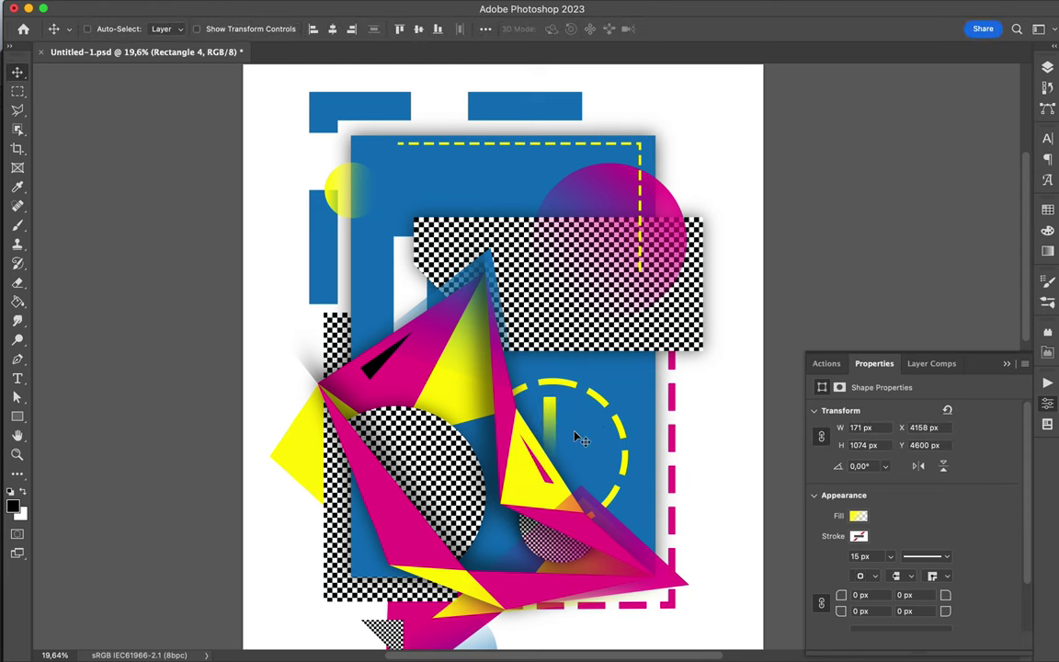
Draw a thin pink gradient bar above the checkerboard
key(u)
drag(355, 213, 475, 226)
click(219, 28)
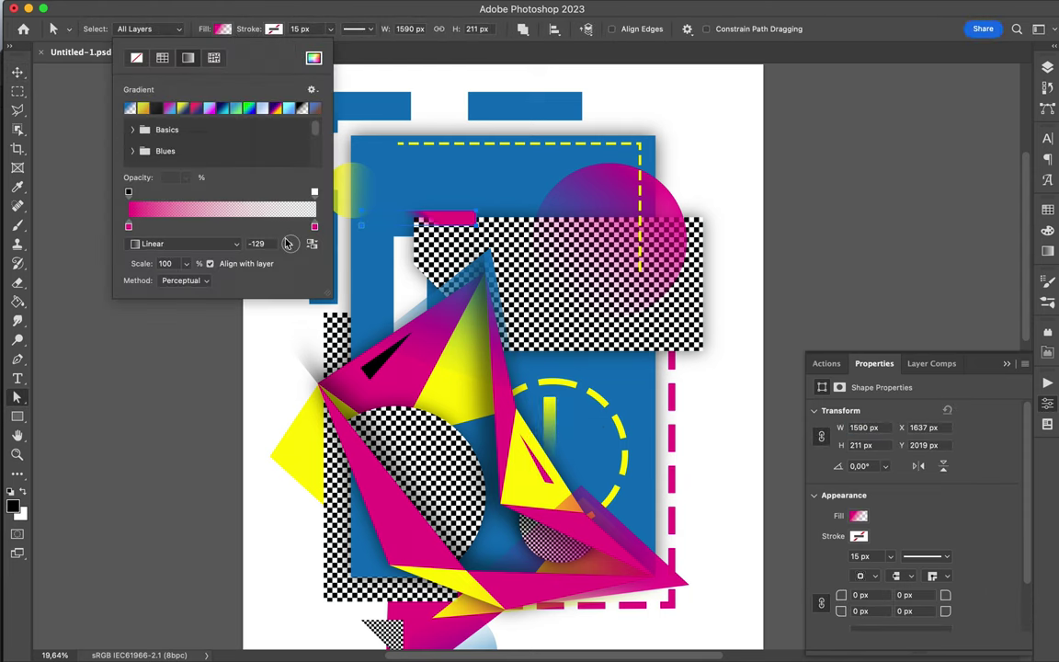
key(v)
Enlarge the yellow and magenta gradient circles and move the magenta one up and right
scroll(622, 196, down, 1)
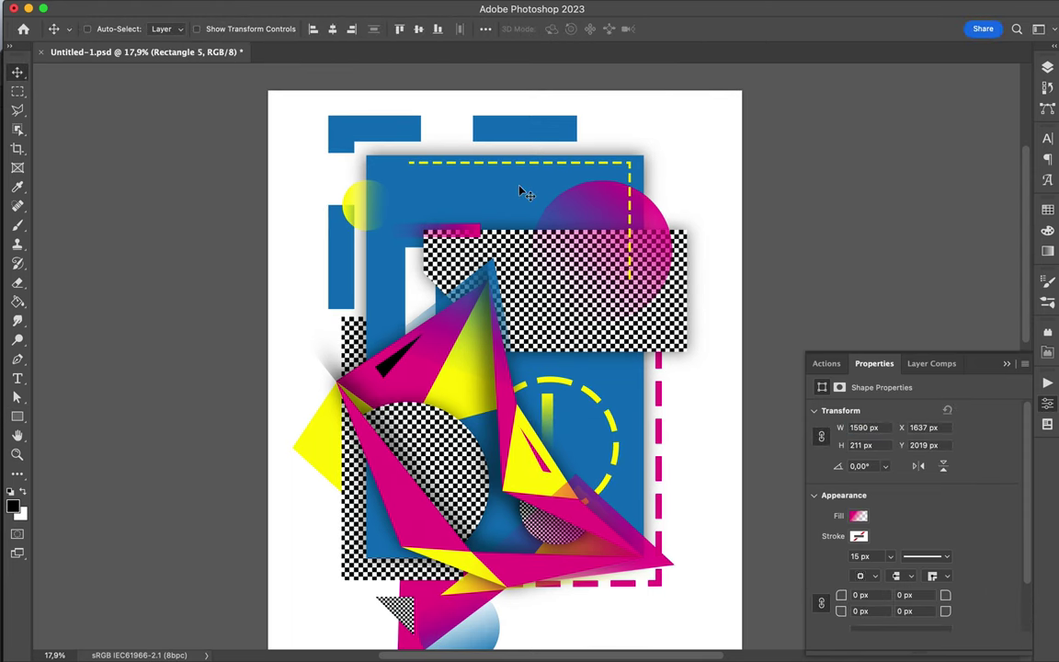
key(ctrl+t)
drag(377, 184, 414, 149)
key(Return)
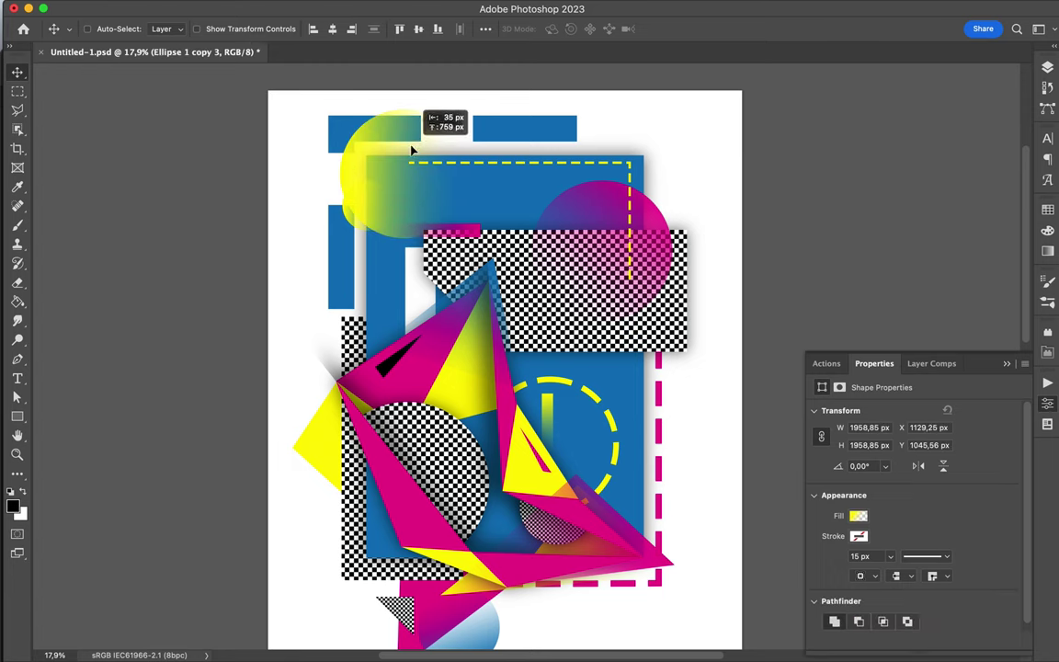
key(ctrl+t)
key(Return)
mouse_move(571, 267)
mouse_down()
mouse_move(608, 297)
mouse_move(655, 210)
mouse_move(655, 221)
mouse_up()
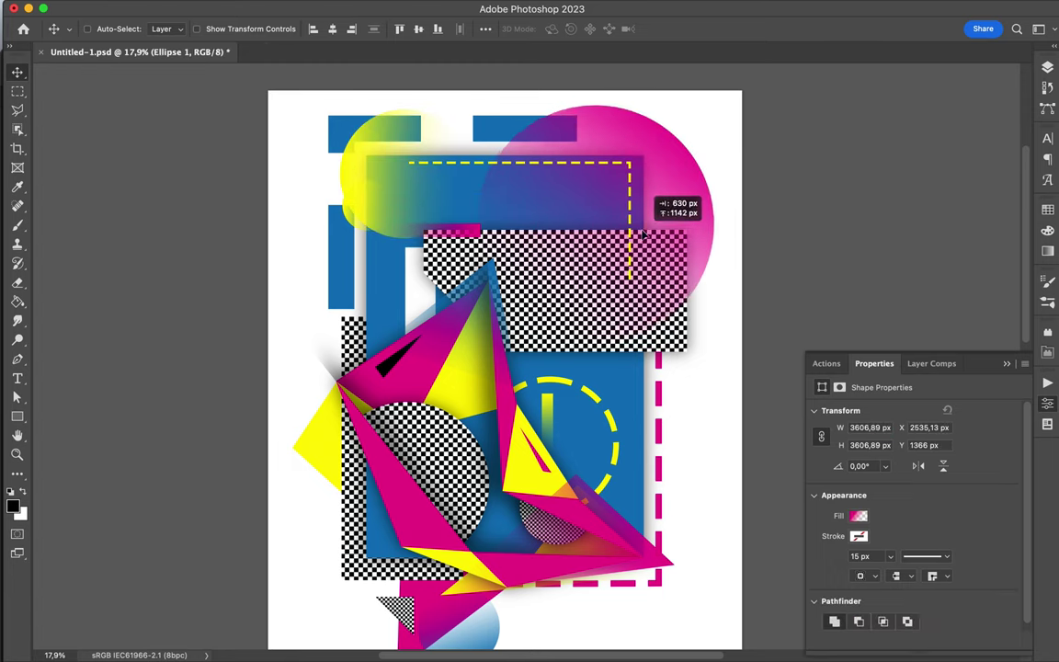
drag(327, 120, 285, 175)
Add a black rectangle at the dashed circle's lower right
scroll(621, 379, down, 2)
key(u)
drag(573, 377, 626, 446)
click(121, 29)
click(175, 106)
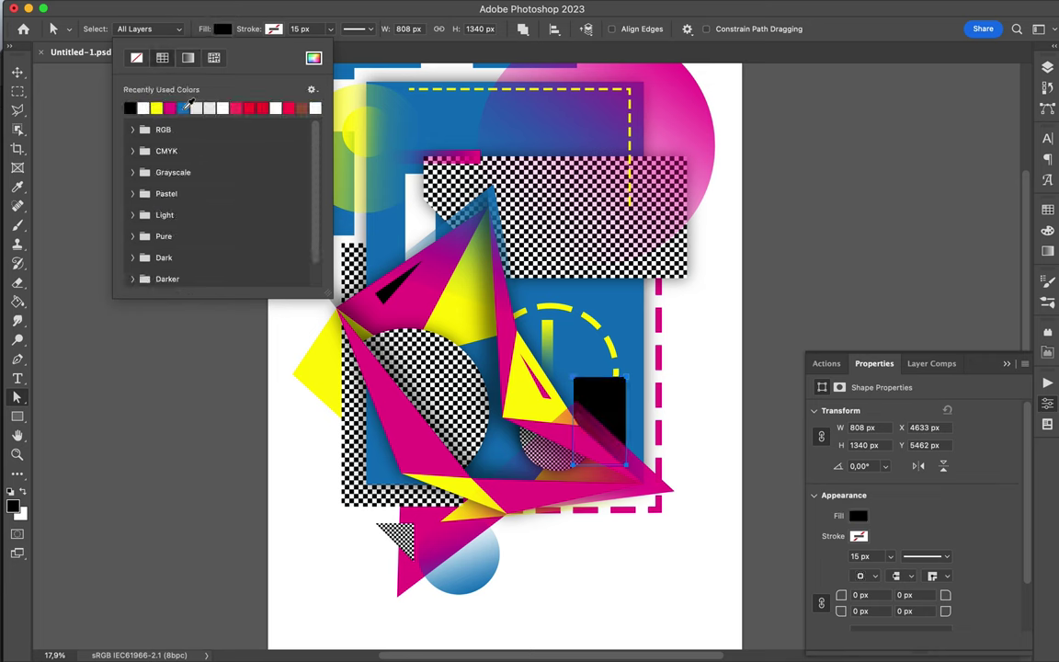
key(v)
Add a large light-grey backing rectangle, layered just above Rectangle 1, then paste a circle copy
key(u)
drag(295, 230, 588, 552)
click(121, 29)
click(151, 97)
key(v)
drag(927, 416, 927, 581)
scroll(692, 525, up, 2)
drag(445, 445, 463, 408)
key(ctrl+t)
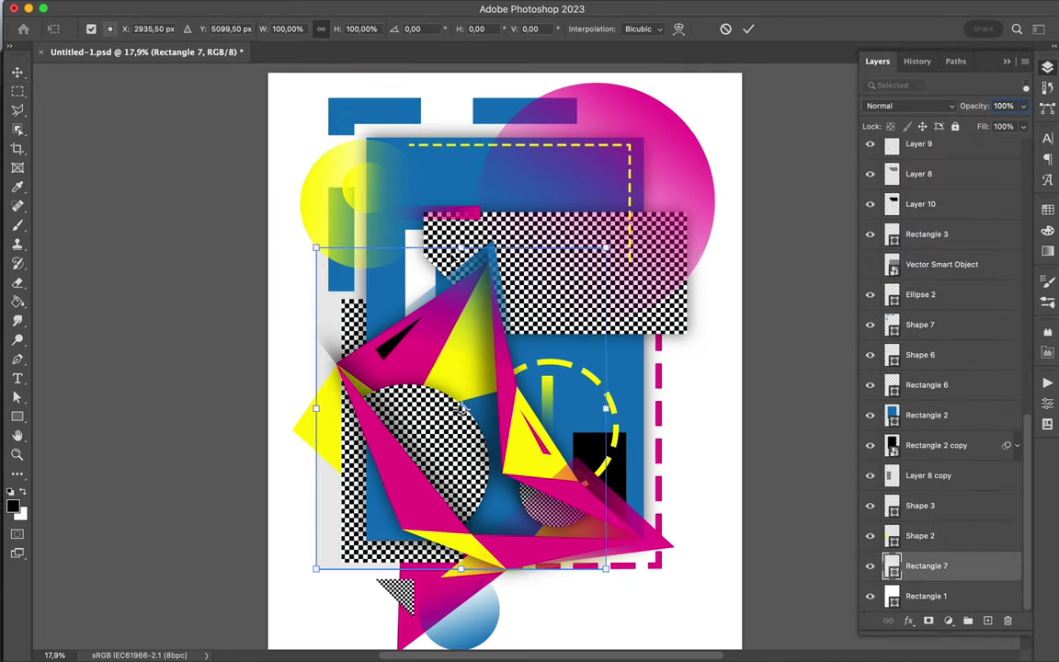
key(Return)
key(ctrl+0)
key(ctrl+v)
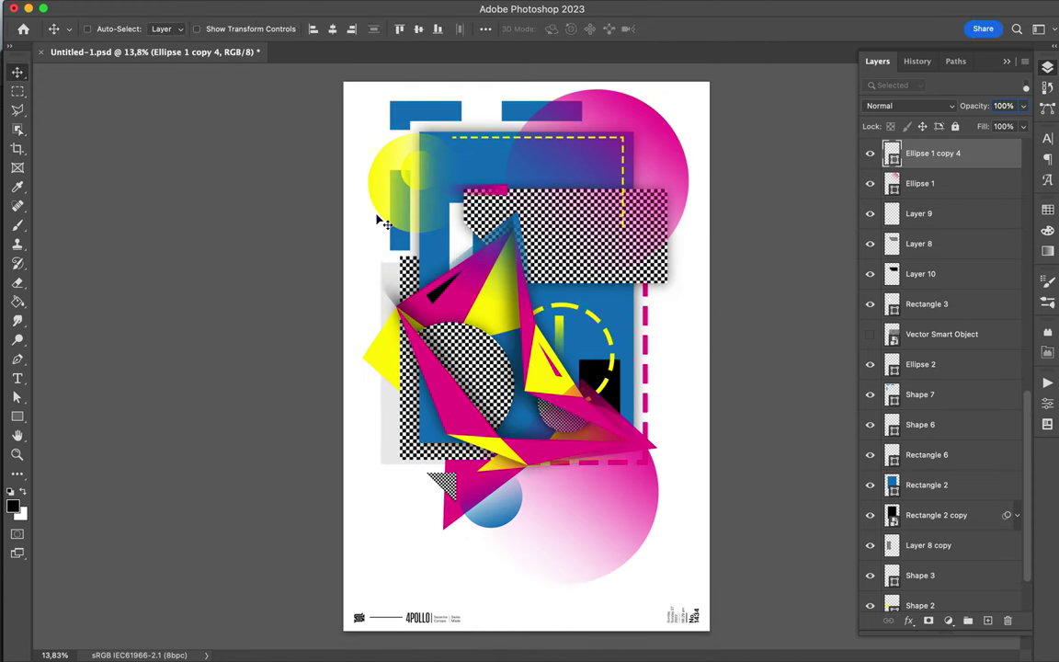
Place the grey circle copy below the grey rectangle, enlarge it by half, and nudge it
drag(929, 574, 929, 602)
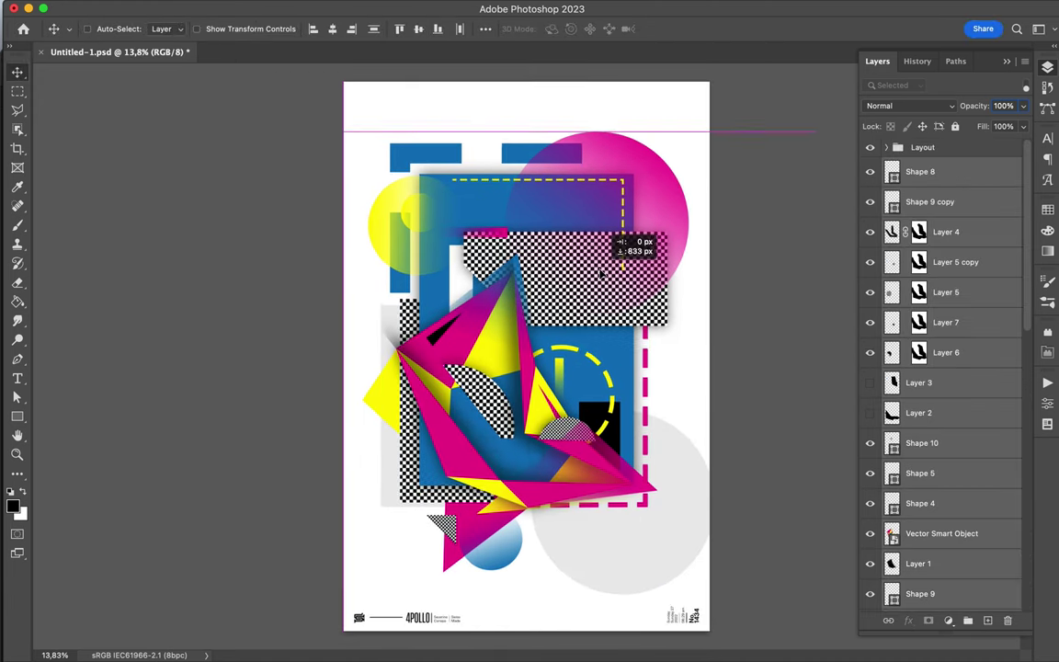
drag(588, 193, 596, 237)
key(ctrl+t)
drag(721, 598, 844, 660)
key(Return)
drag(742, 469, 732, 458)
Draw a grey rectangle over the poster's top-left and start an angular Pen-tool shape
key(u)
drag(323, 74, 600, 271)
key(v)
key(p)
click(336, 427)
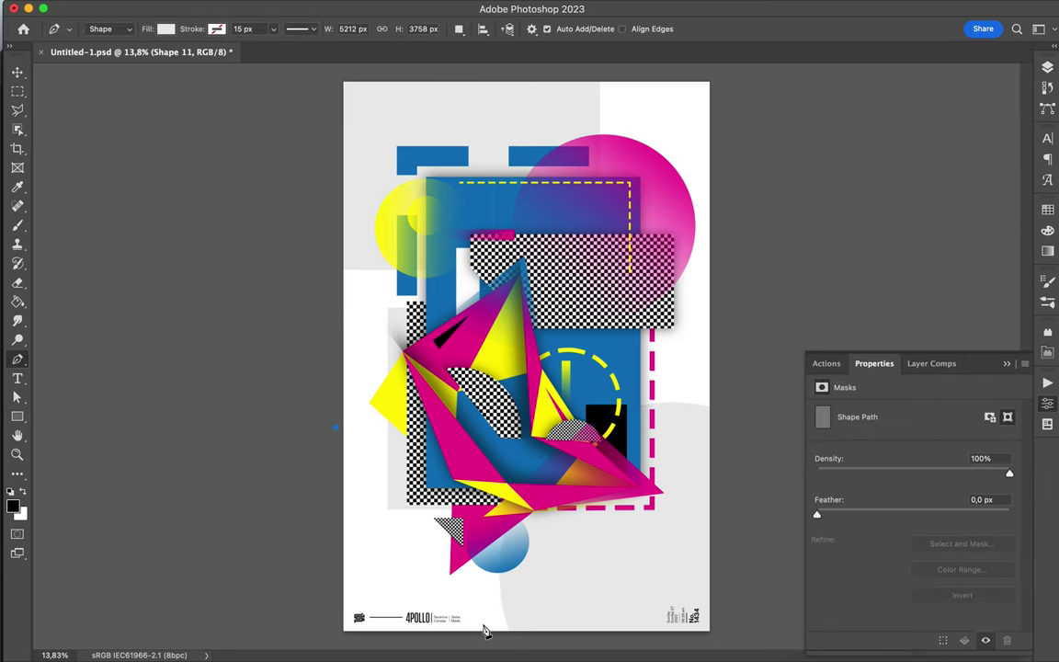
key(v)
Bring the Layers panel back into view and select Layer 5
scroll(551, 386, up, 3)
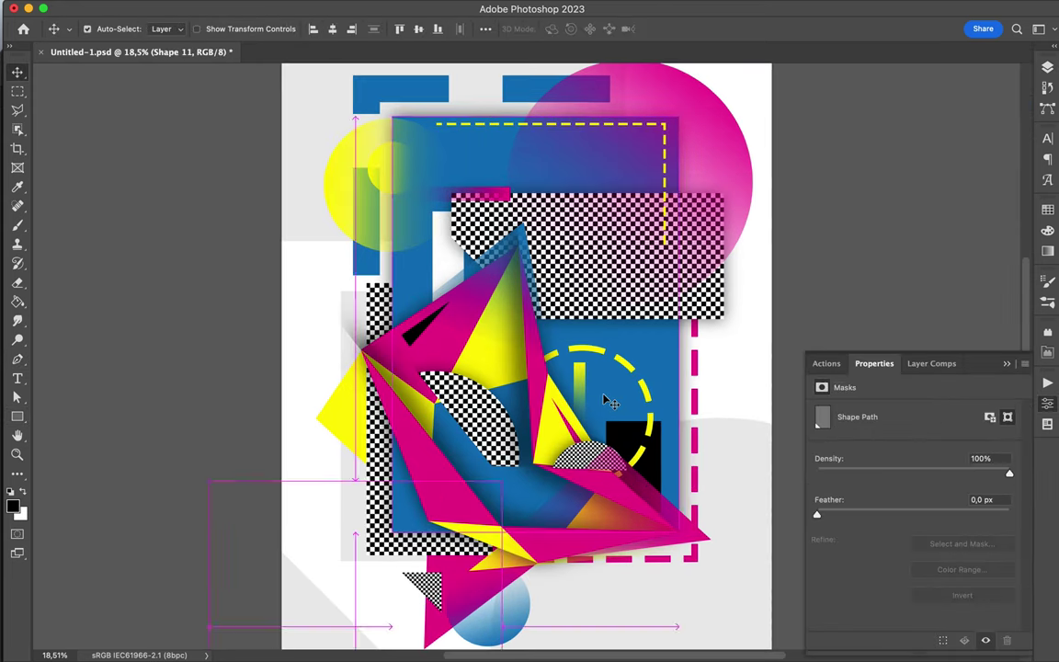
click(1047, 67)
click(947, 242)
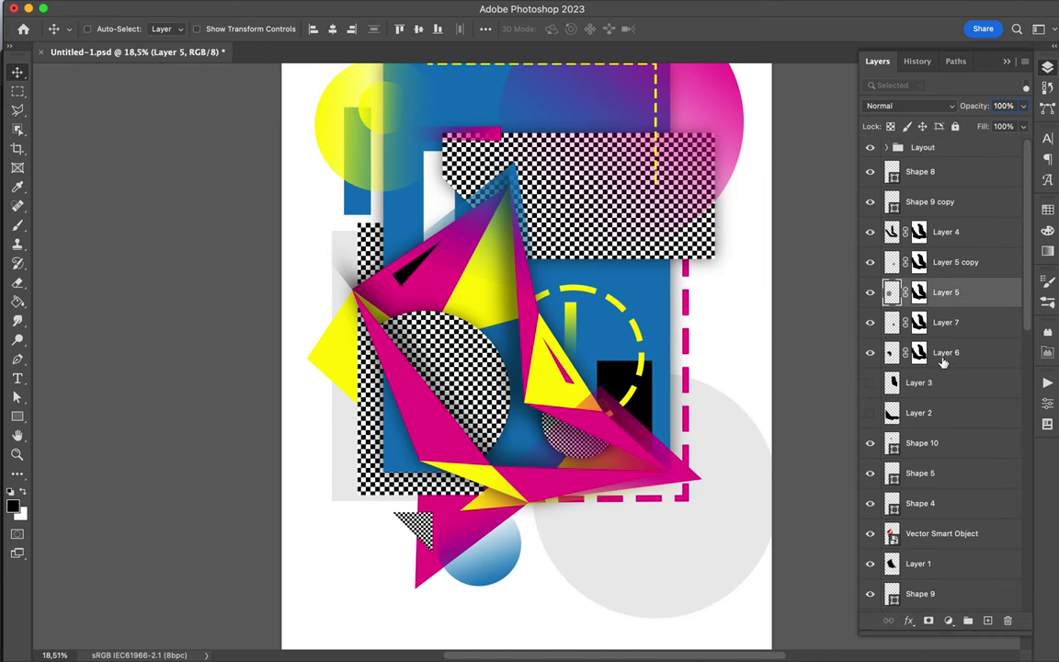
scroll(610, 512, down, 3)
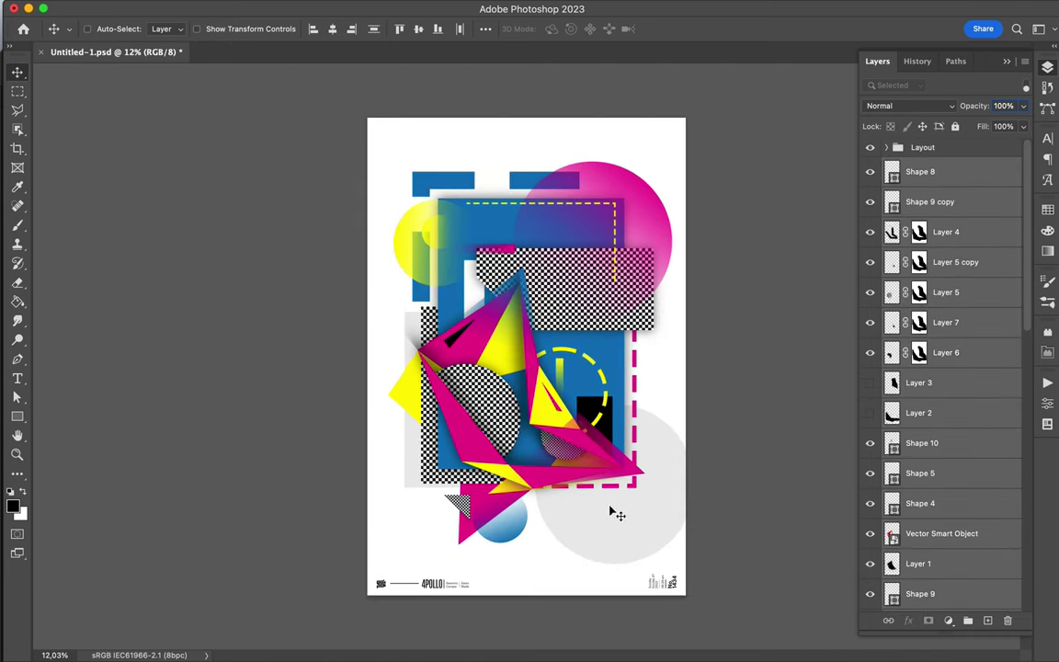